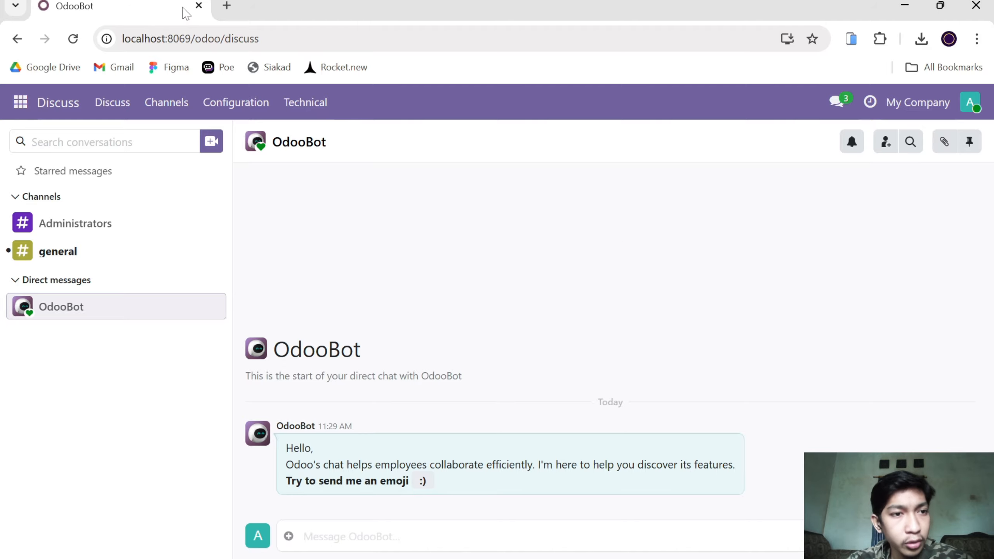
Open the Apps catalogue and review the Inventory and Purchase app entries.
{"action": "left_click", "coordinate": [13, 103]}
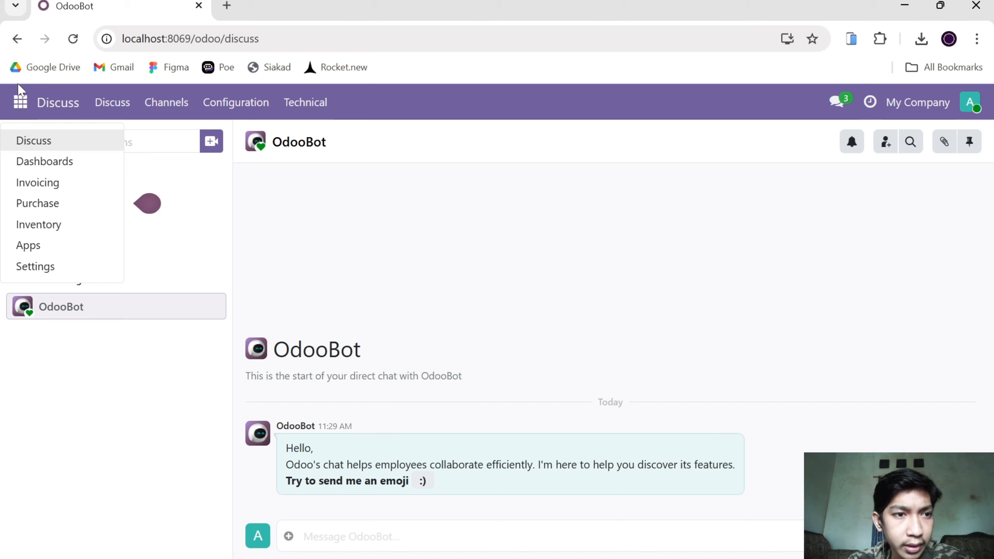
{"action": "left_click", "coordinate": [55, 245]}
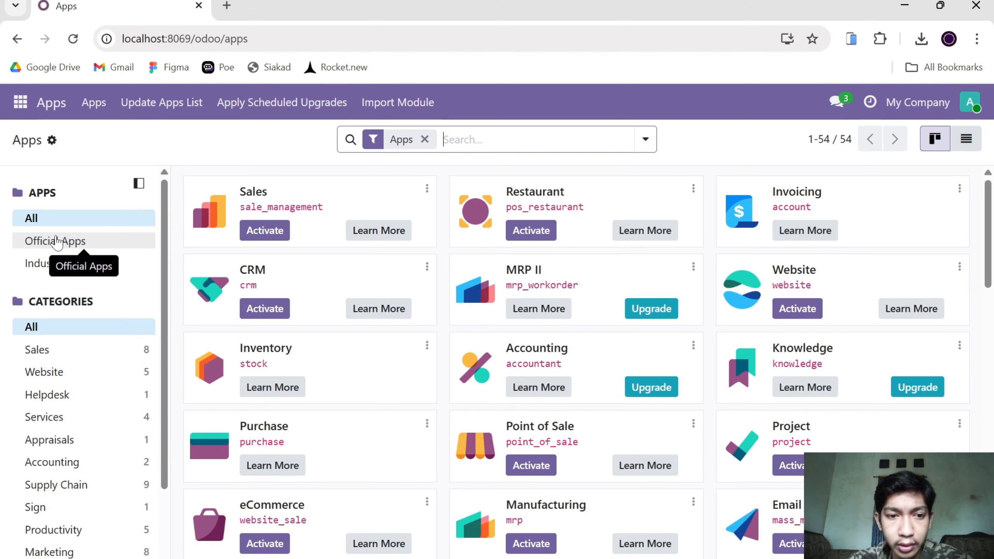
{"action": "scroll", "coordinate": [255, 344], "scroll_direction": "down", "scroll_amount": 3}
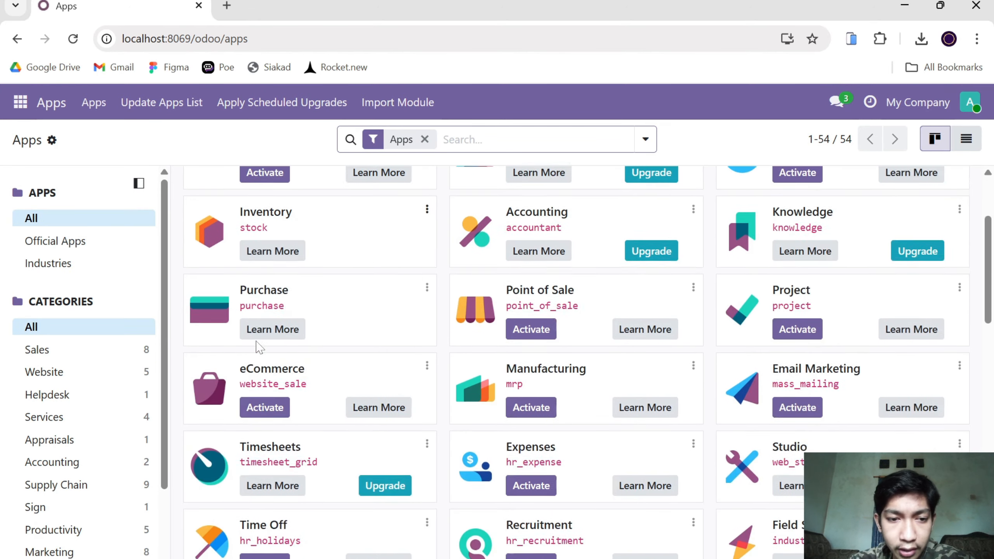
{"action": "scroll", "coordinate": [259, 349], "scroll_direction": "up", "scroll_amount": 2}
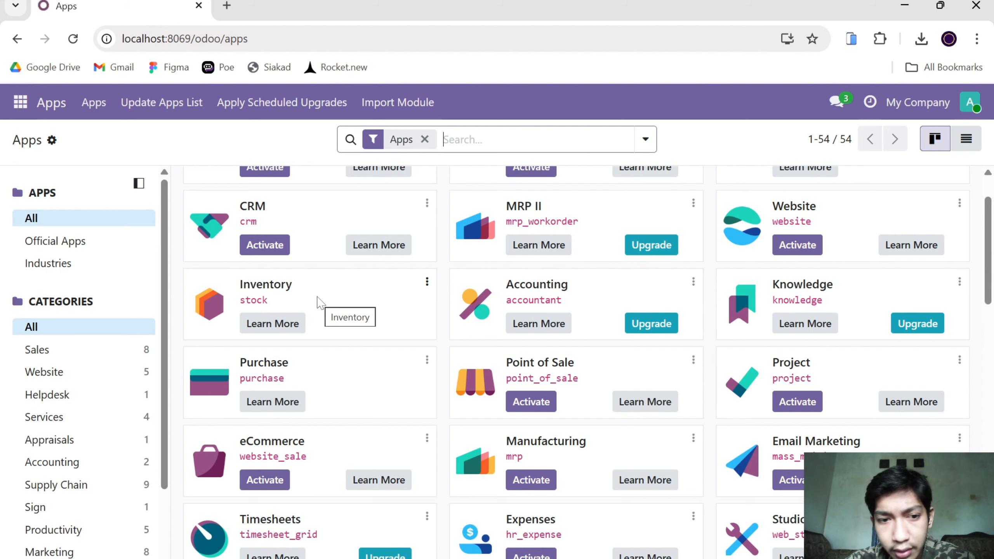
{"action": "scroll", "coordinate": [318, 302], "scroll_direction": "up", "scroll_amount": 1}
{"action": "scroll", "coordinate": [318, 301], "scroll_direction": "down", "scroll_amount": 2}
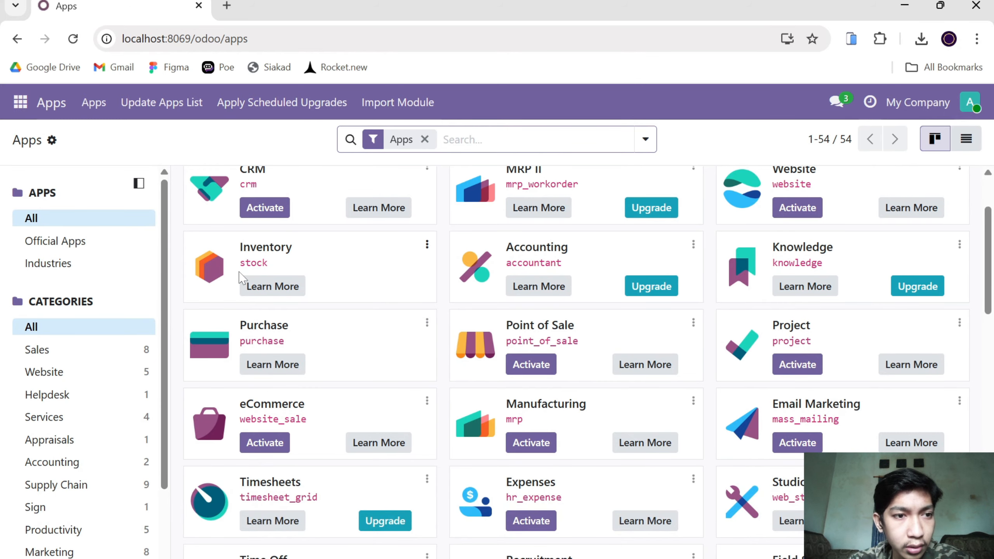
Open the Inventory overview and look at the user account options.
{"action": "left_click", "coordinate": [20, 102]}
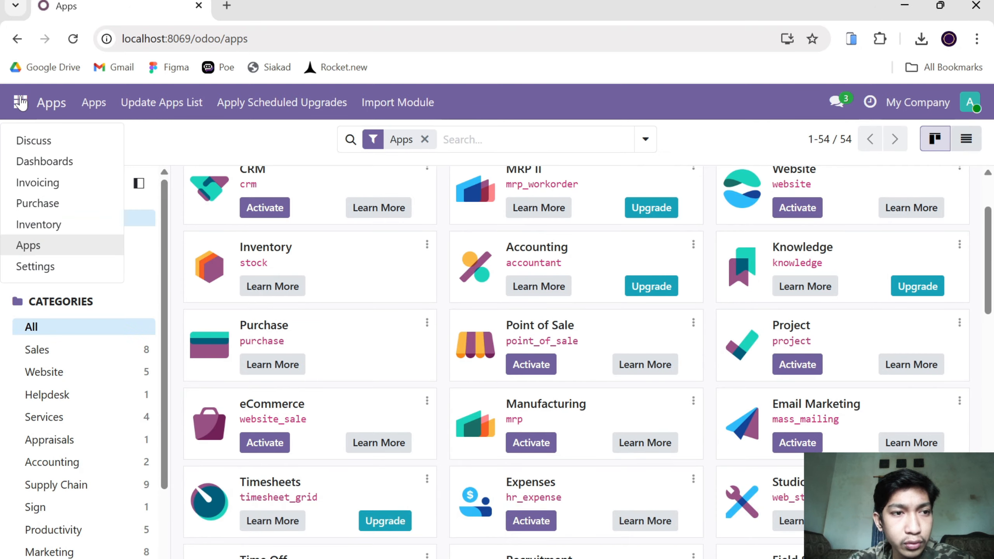
{"action": "left_click", "coordinate": [68, 224]}
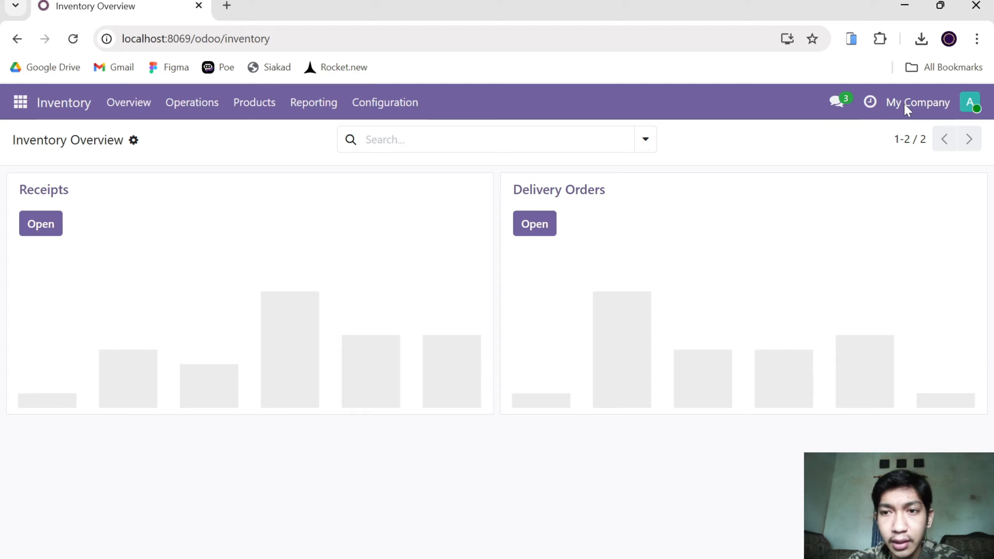
{"action": "left_click", "coordinate": [971, 102]}
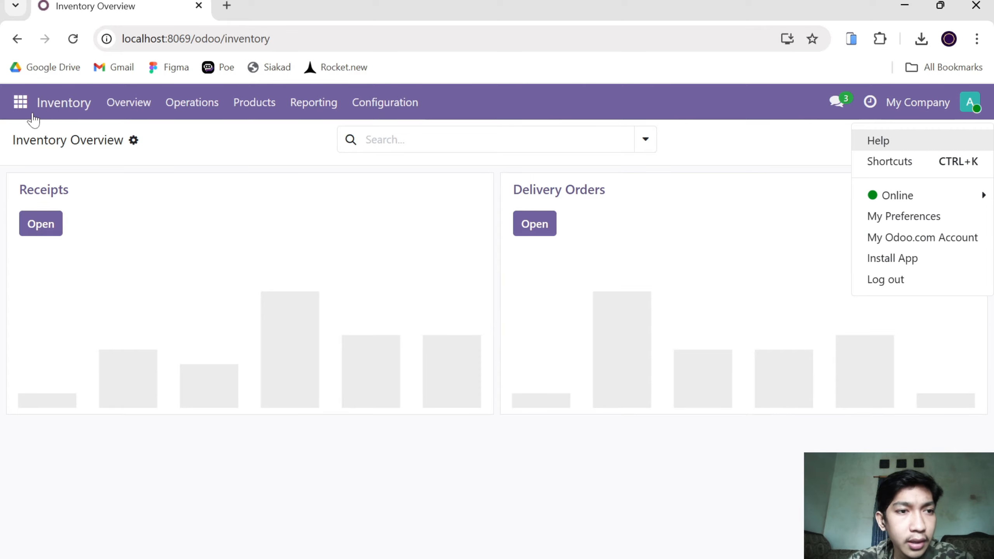
Open the company's information form from the general settings for editing.
{"action": "left_click", "coordinate": [15, 101]}
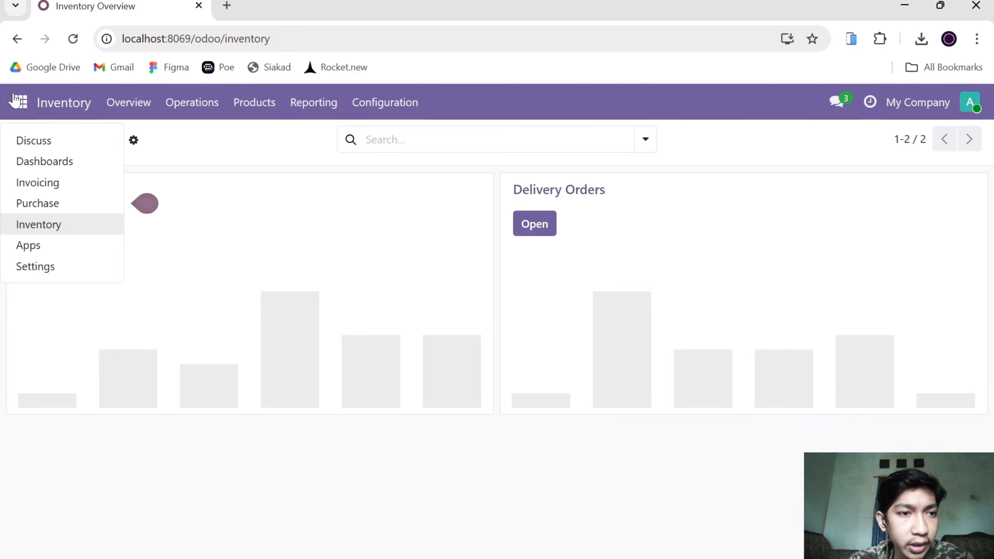
{"action": "left_click", "coordinate": [63, 269]}
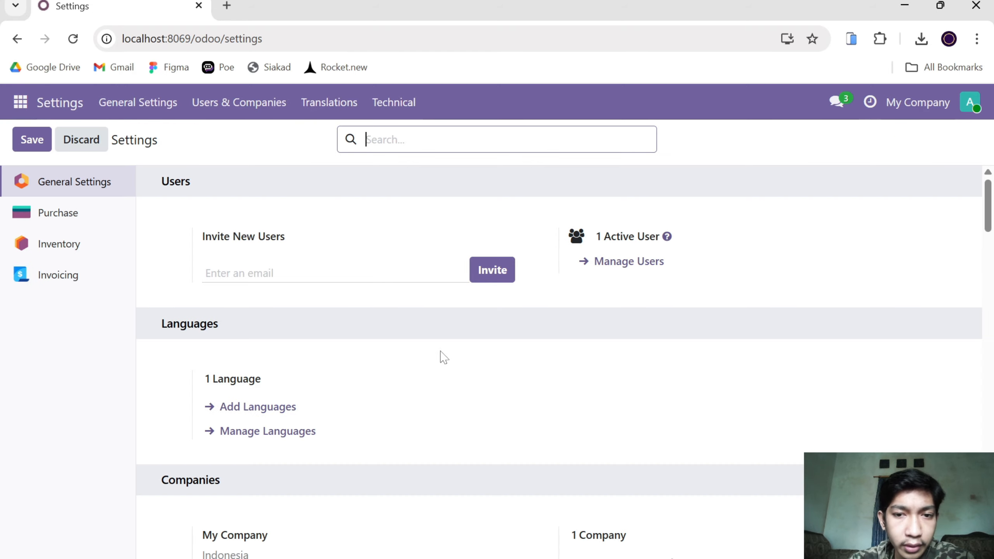
{"action": "scroll", "coordinate": [354, 436], "scroll_direction": "down", "scroll_amount": 5}
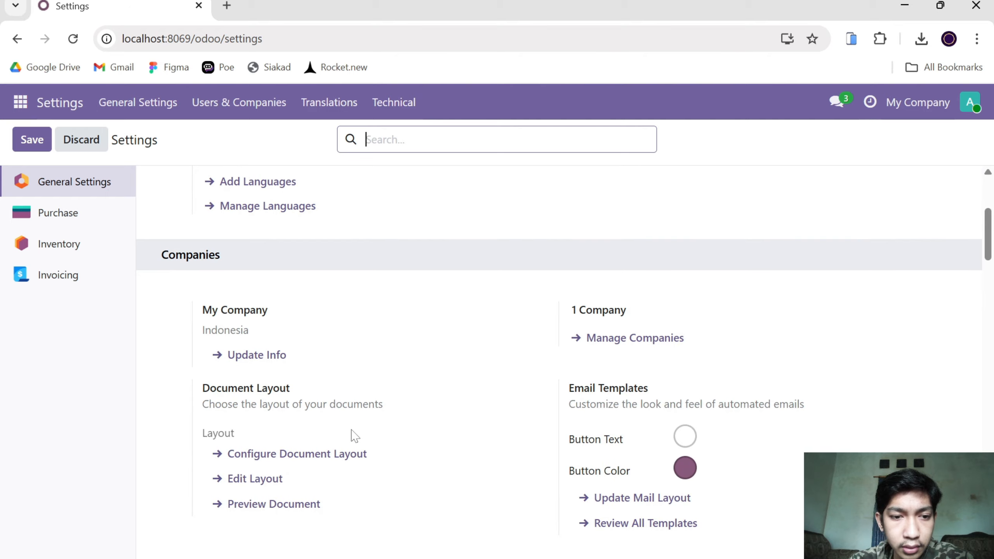
{"action": "left_click", "coordinate": [256, 354]}
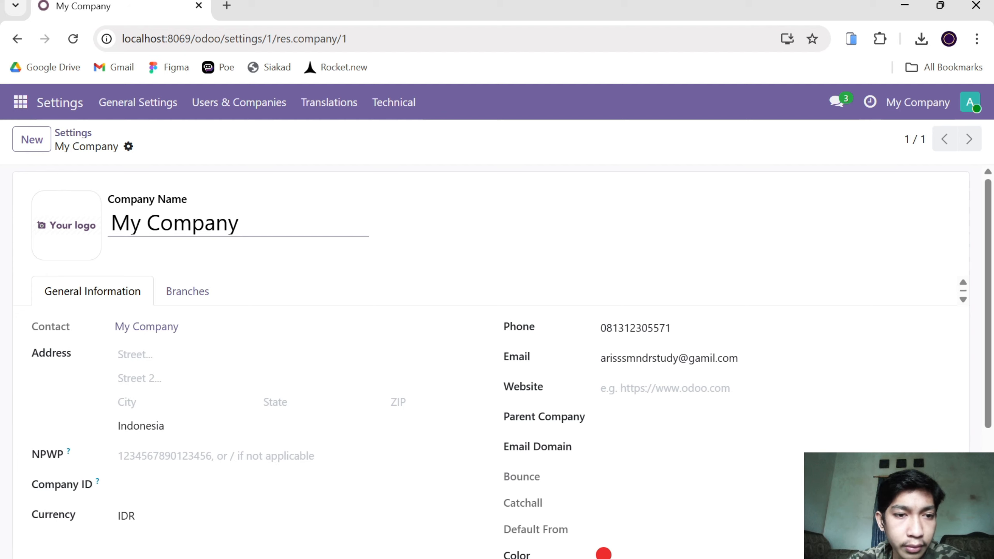
Rename the company as CV Martabak and save the company record.
{"action": "key", "text": "ctrl+a"}
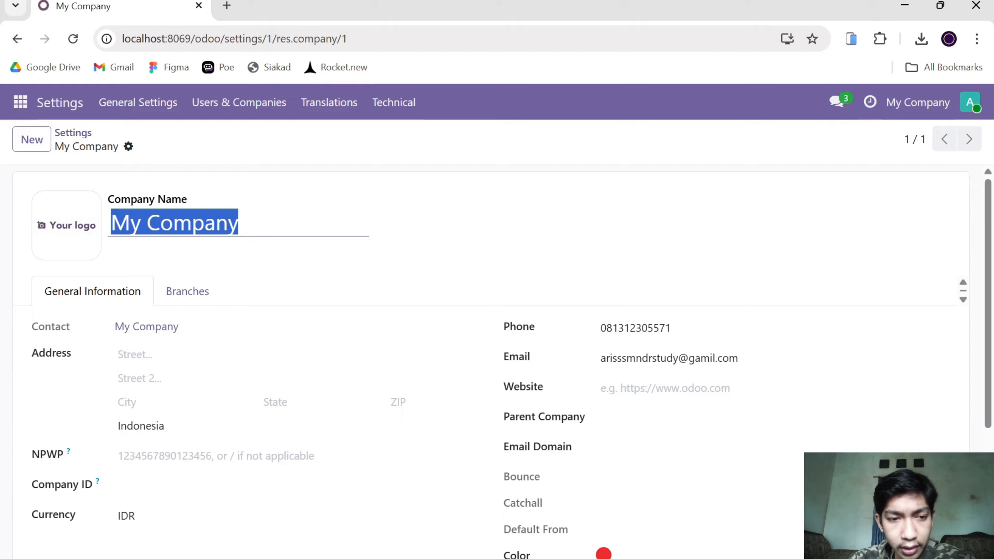
{"action": "type", "text": "m"}
{"action": "key", "text": "BackSpace"}
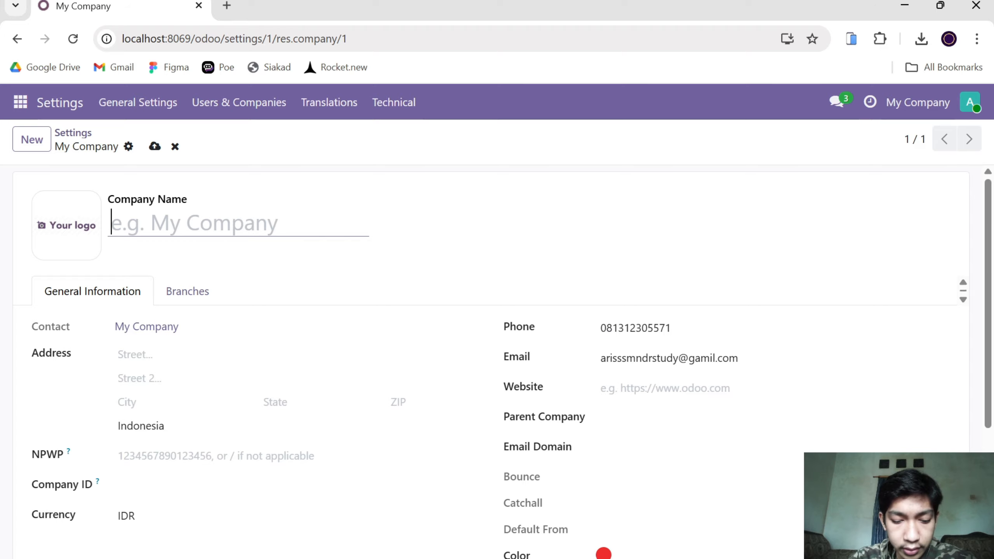
{"action": "type", "text": "CV M"}
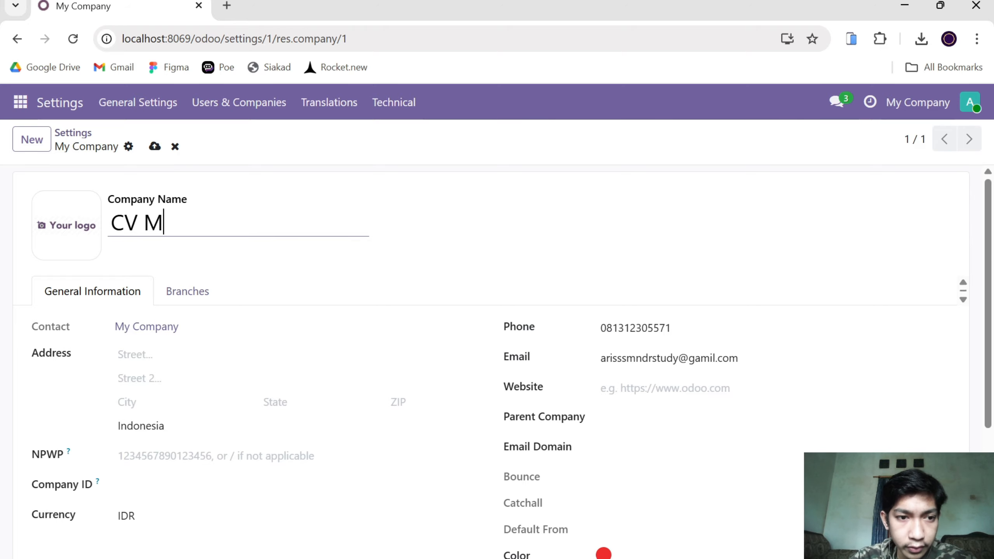
{"action": "type", "text": "artabak"}
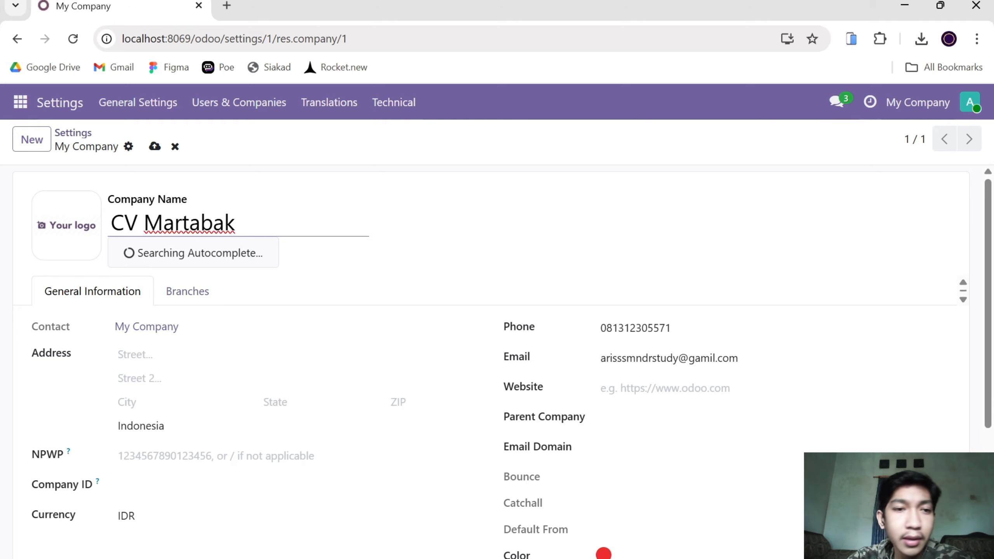
{"action": "left_click", "coordinate": [376, 257]}
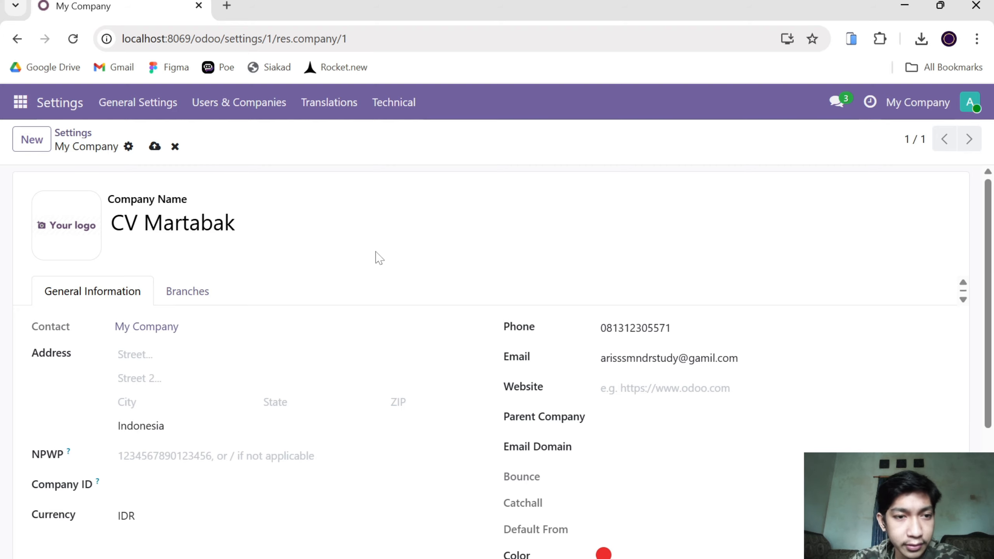
{"action": "left_click", "coordinate": [153, 147]}
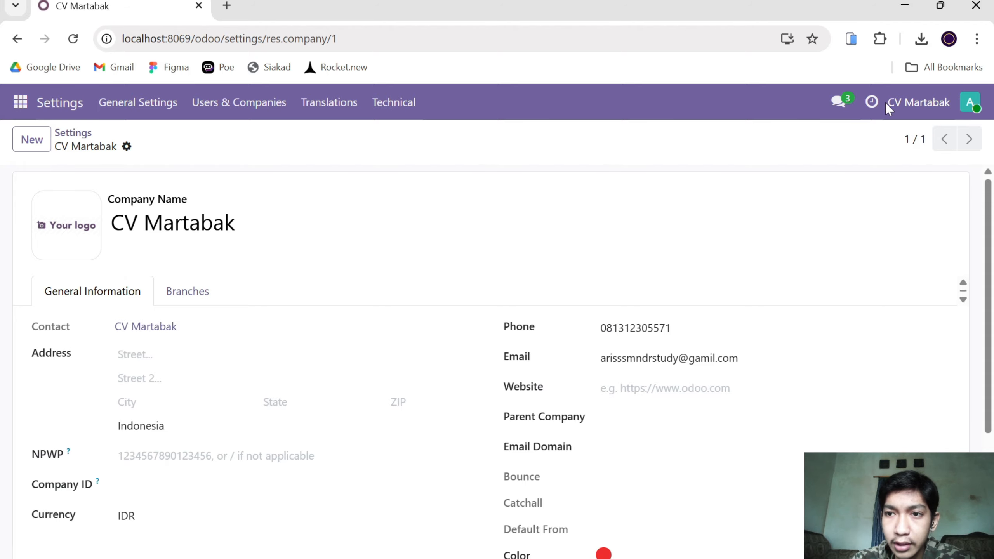
Return to the Inventory app, look through its operations, products and reporting options, and view the list of warehouses.
{"action": "left_click", "coordinate": [18, 104]}
{"action": "left_click", "coordinate": [74, 226]}
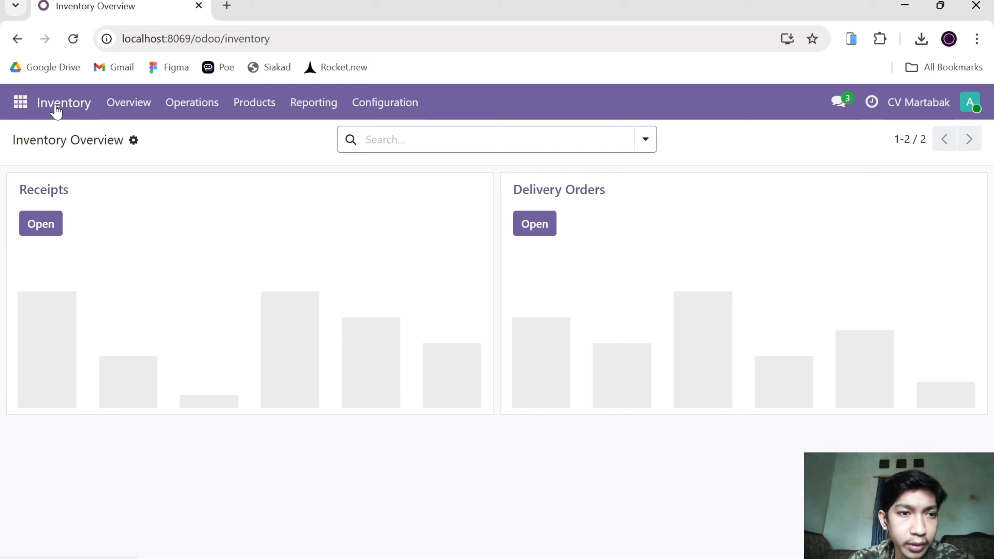
{"action": "left_click", "coordinate": [130, 103]}
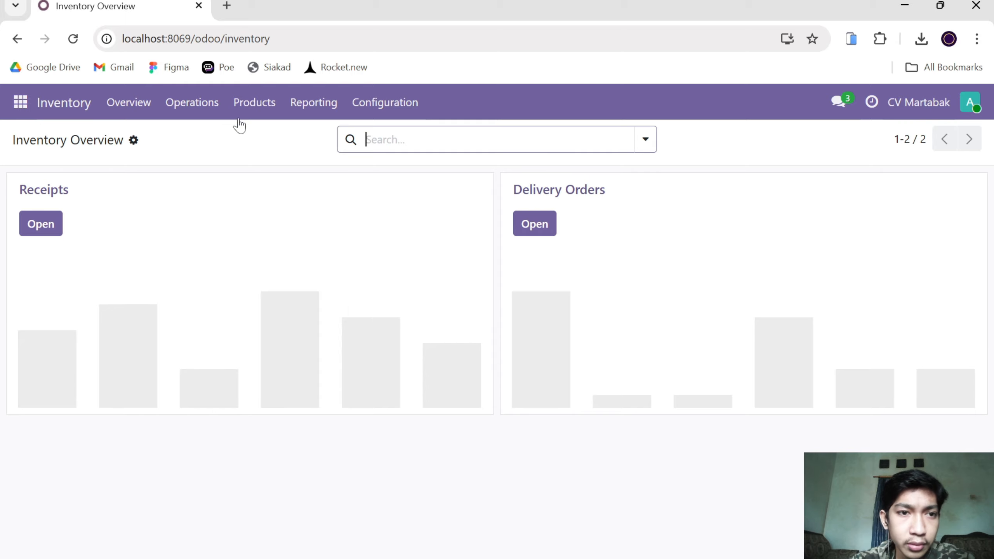
{"action": "left_click", "coordinate": [216, 113]}
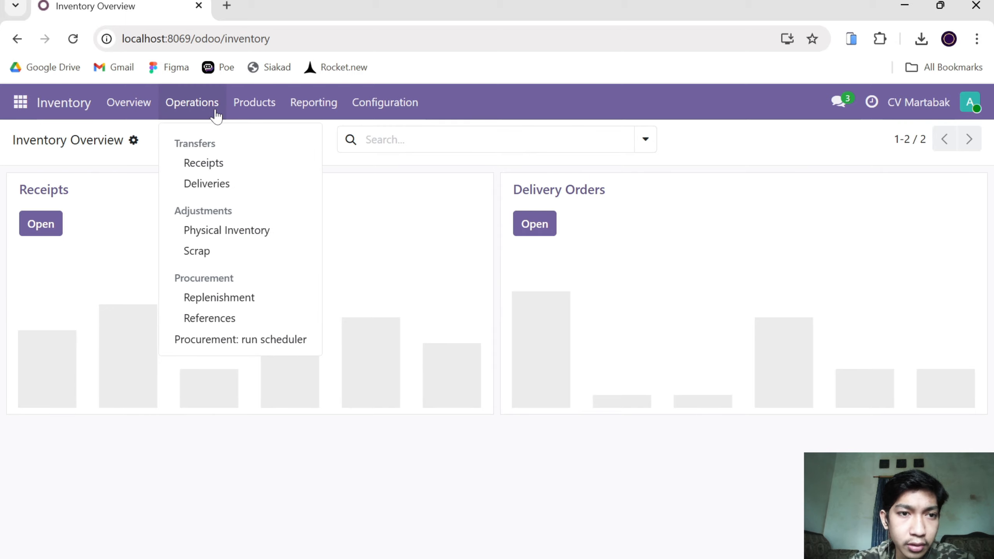
{"action": "left_click", "coordinate": [245, 102]}
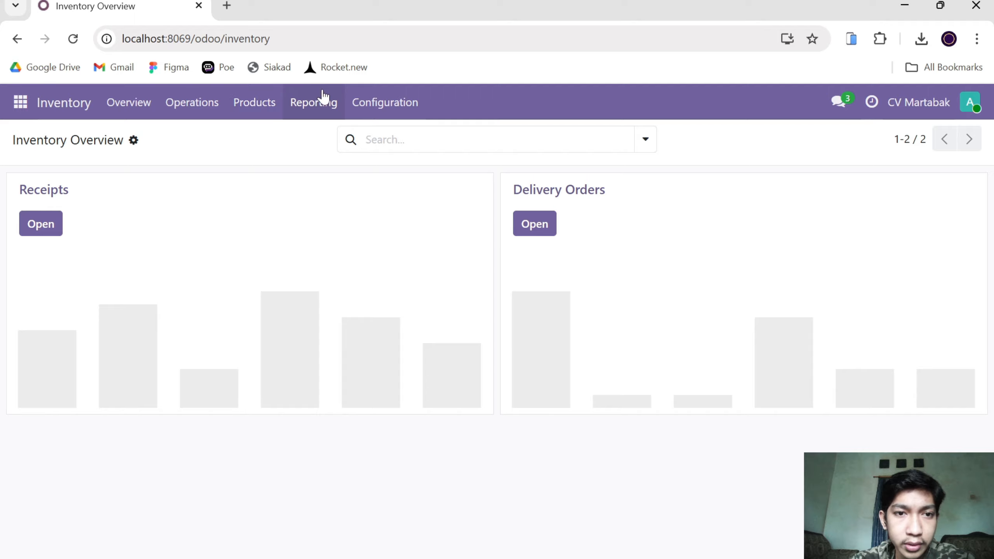
{"action": "left_click", "coordinate": [324, 95]}
{"action": "mouse_move", "coordinate": [389, 91]}
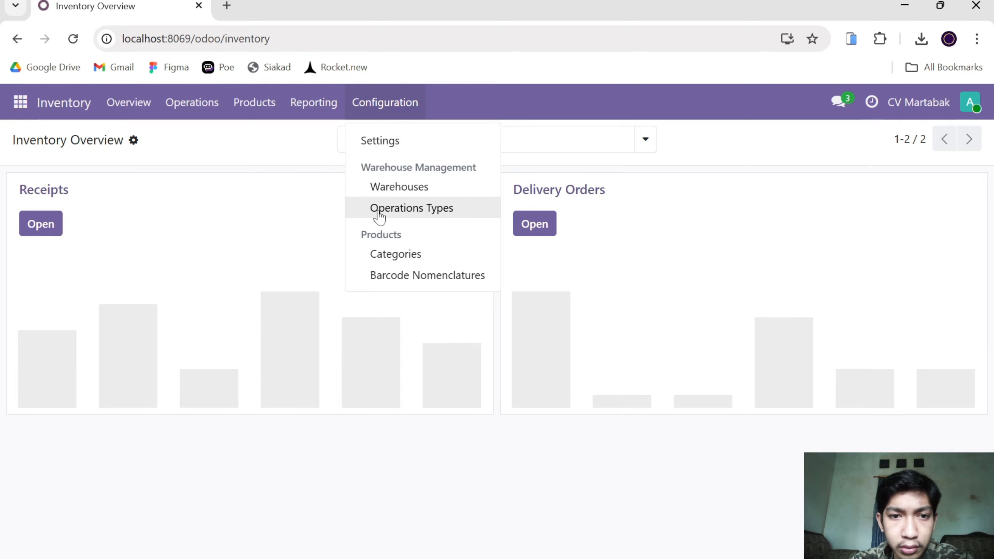
{"action": "left_click", "coordinate": [392, 188]}
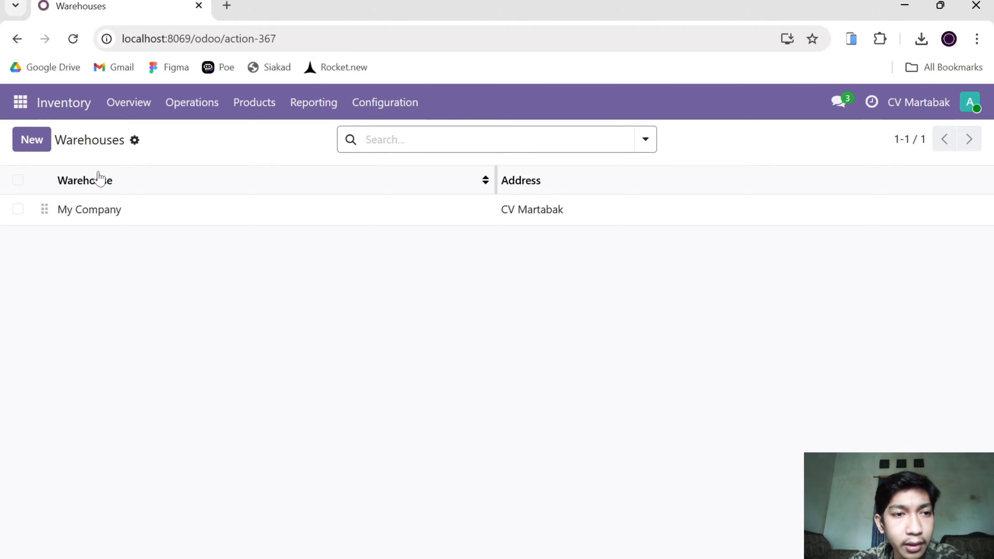
{"action": "left_click", "coordinate": [41, 141]}
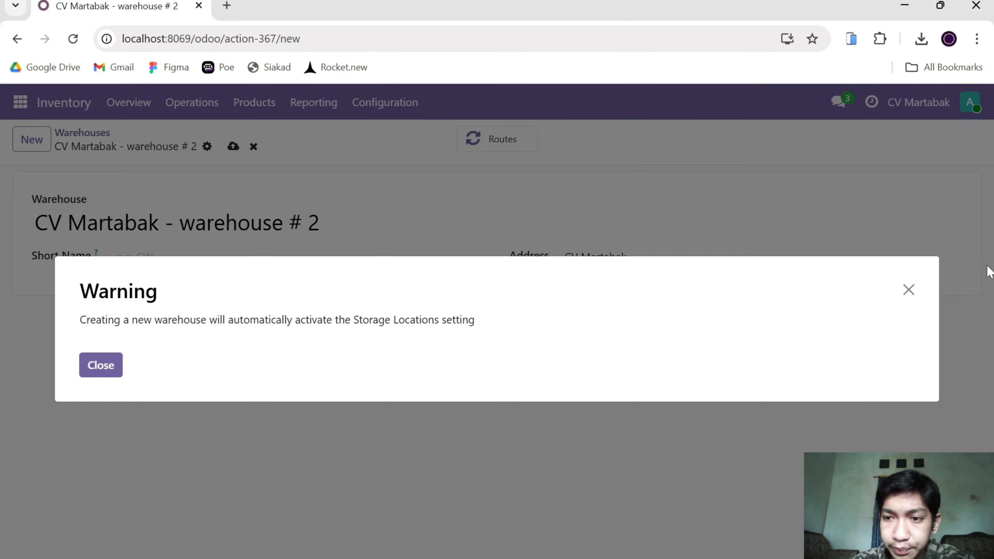
{"action": "left_click", "coordinate": [907, 291]}
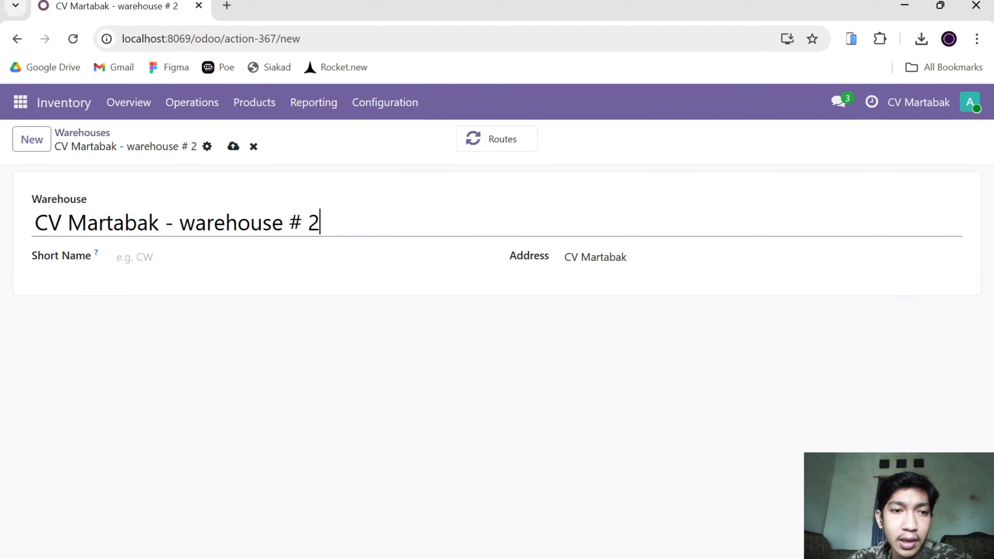
{"action": "left_click", "coordinate": [17, 39]}
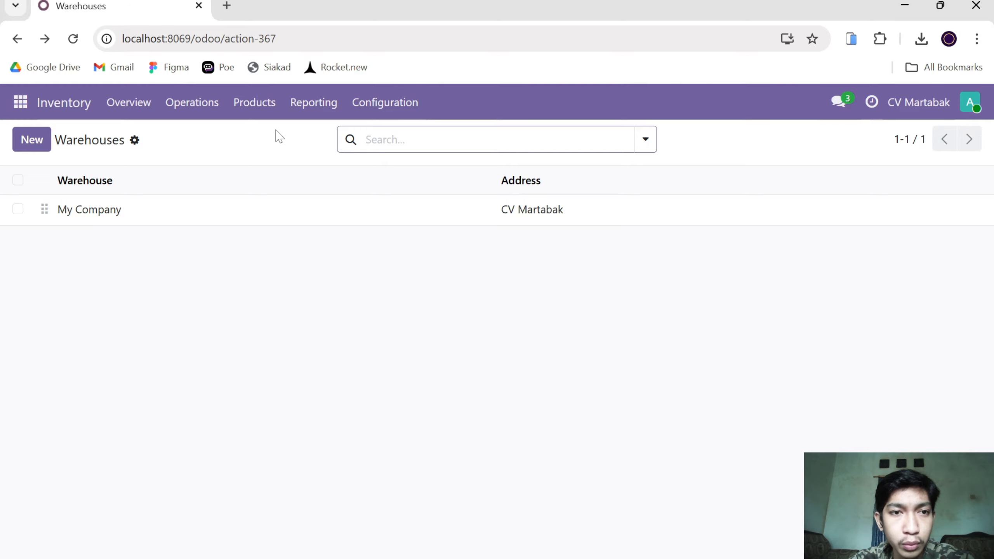
Create a new product named Martabak Keju from the Inventory product list.
{"action": "left_click", "coordinate": [243, 103]}
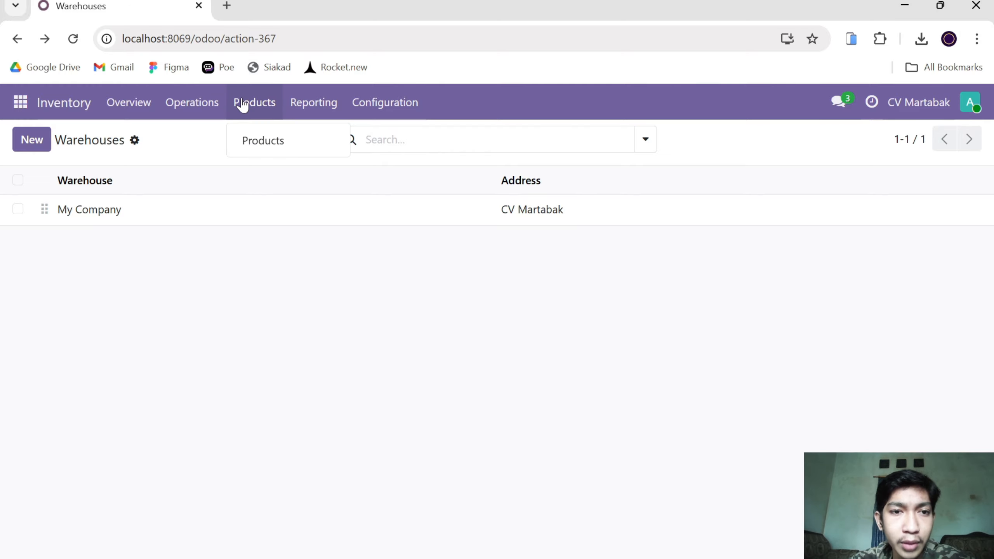
{"action": "left_click", "coordinate": [280, 151]}
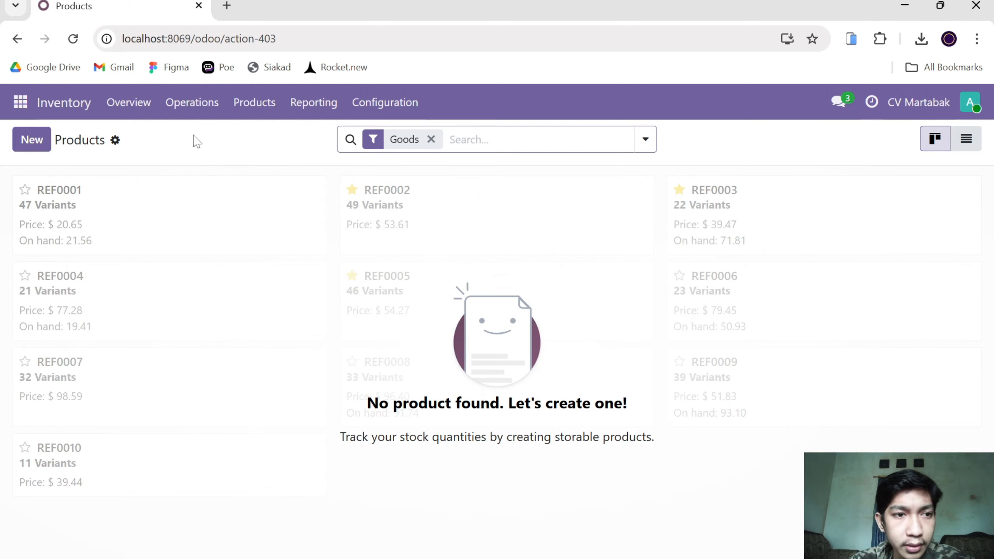
{"action": "left_click", "coordinate": [256, 103]}
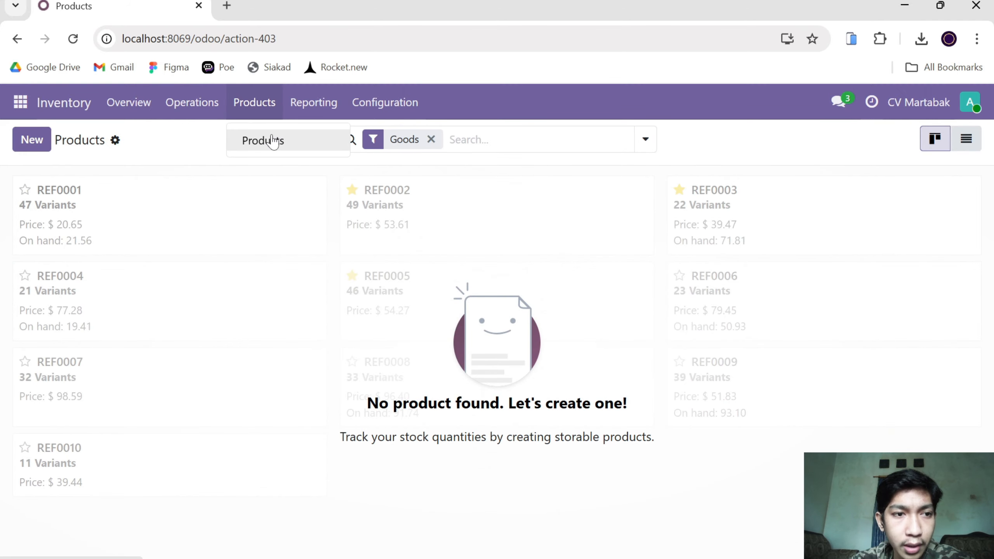
{"action": "left_click", "coordinate": [274, 140]}
{"action": "left_click", "coordinate": [32, 149]}
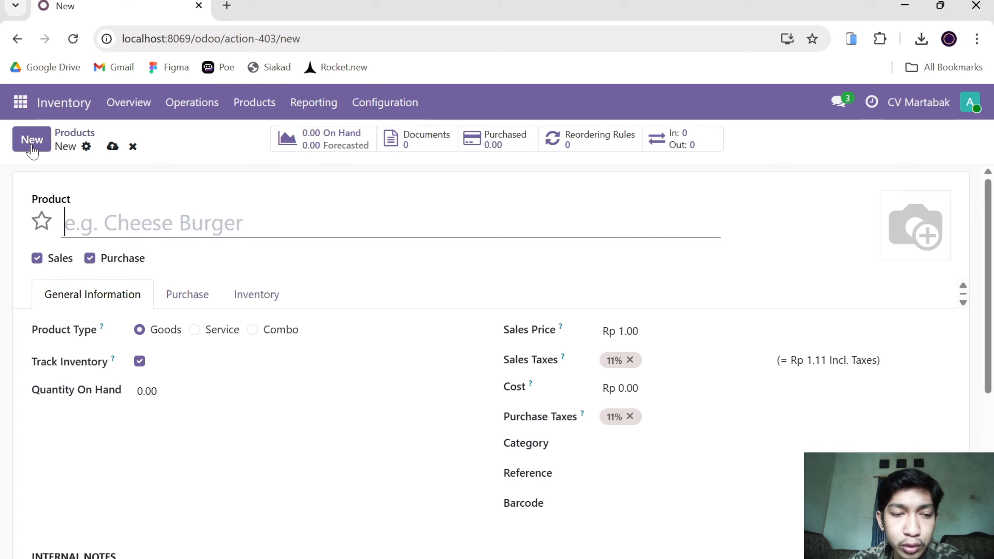
{"action": "type", "text": "M"}
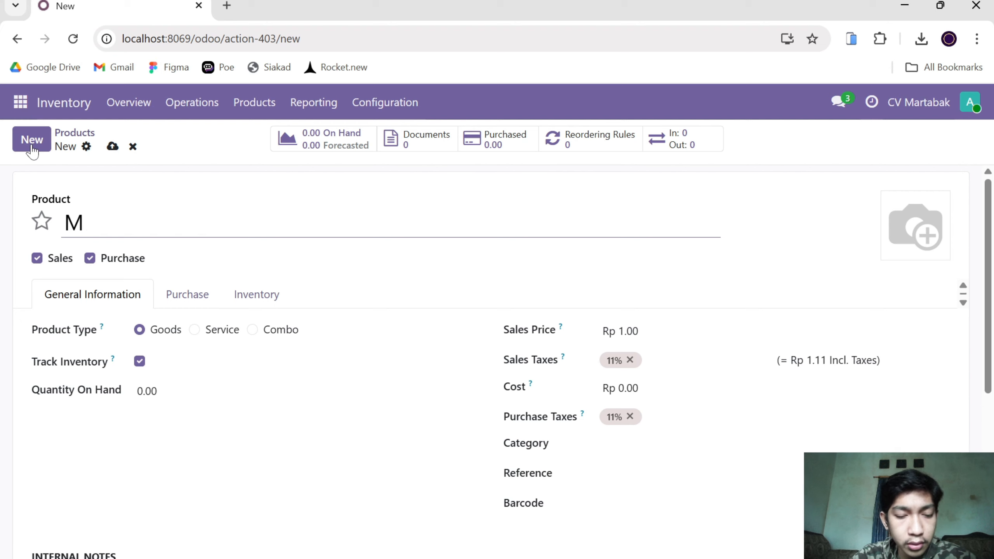
{"action": "left_click", "coordinate": [33, 150]}
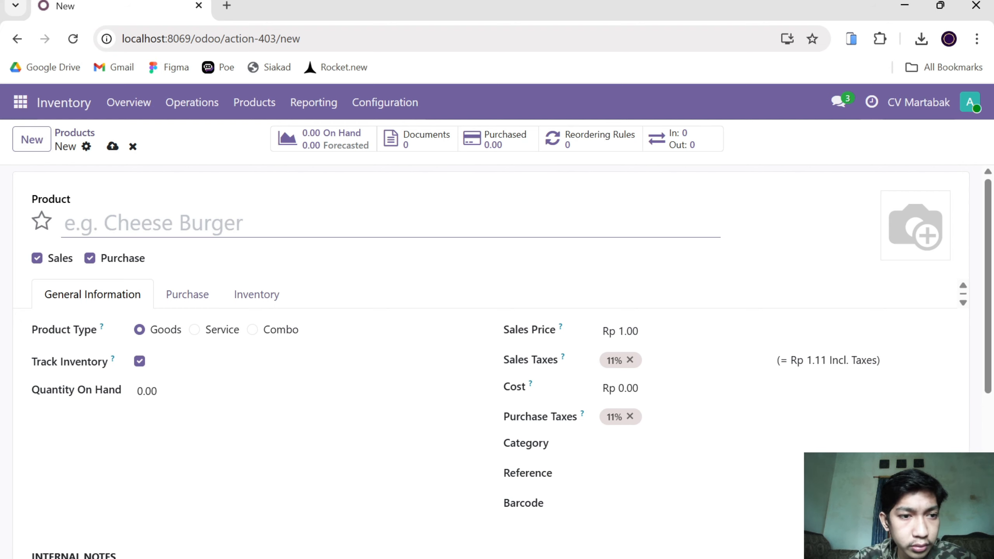
{"action": "type", "text": "Mart"}
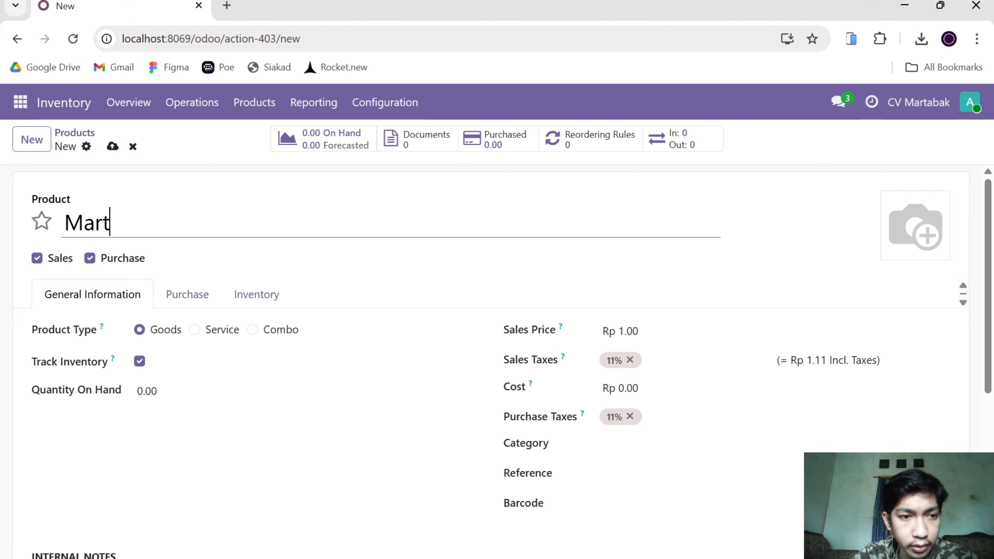
{"action": "type", "text": "abak"}
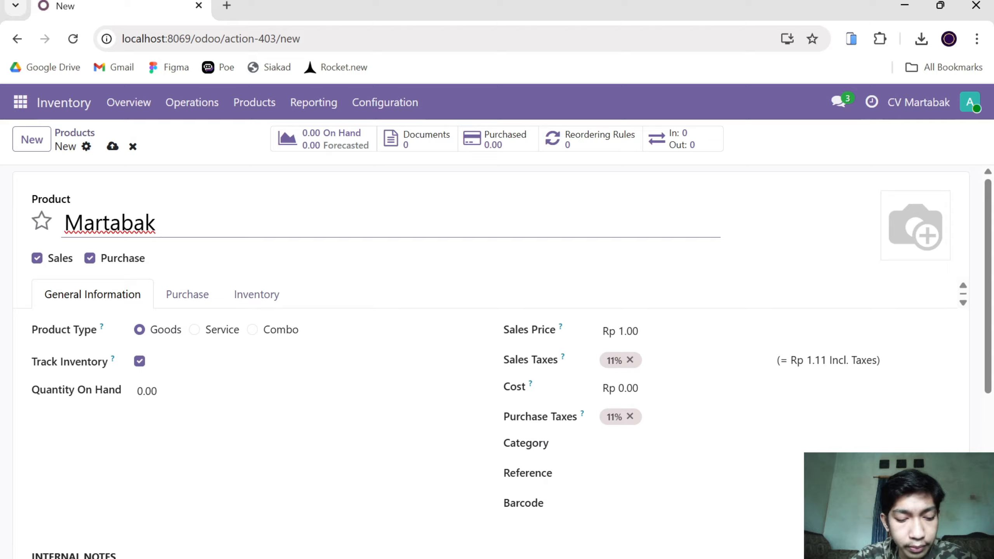
{"action": "type", "text": " Keju"}
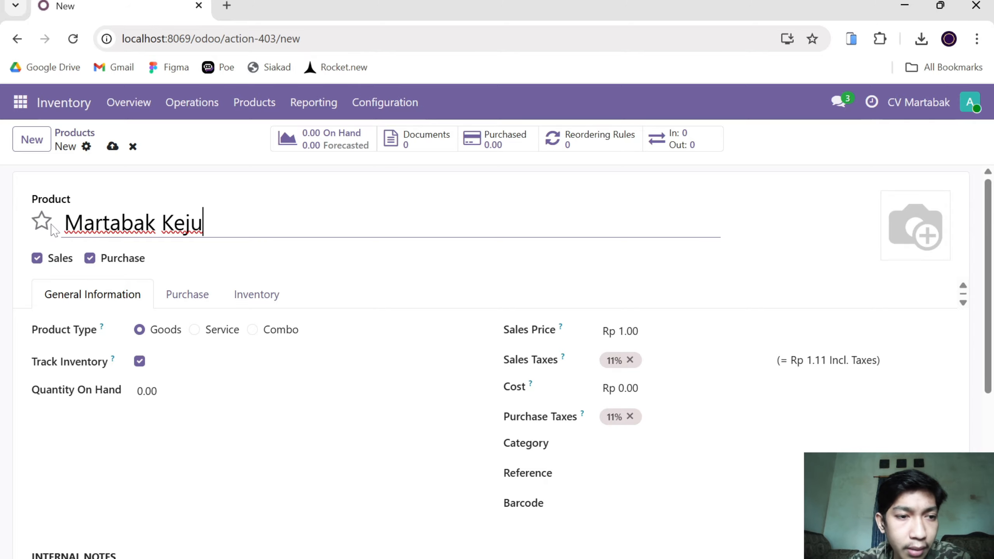
Exclude Martabak Keju from purchasing and set its sales price to Rp 18,000.
{"action": "left_click", "coordinate": [89, 261]}
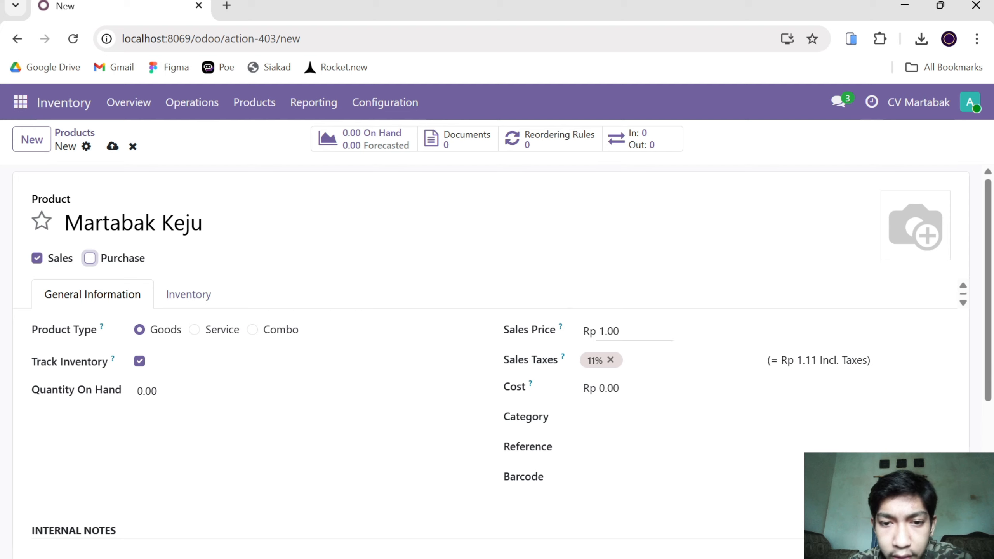
{"action": "left_click", "coordinate": [617, 331]}
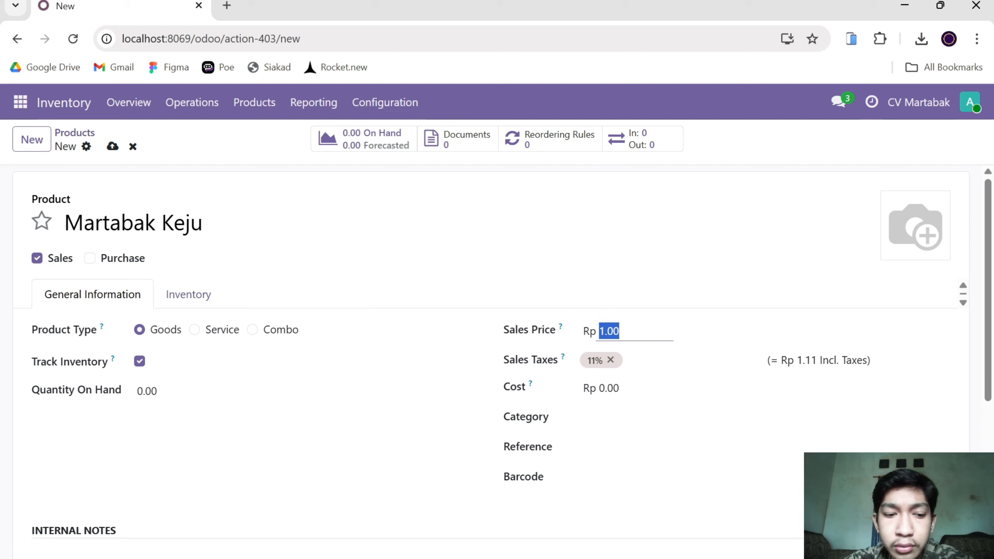
{"action": "type", "text": "18"}
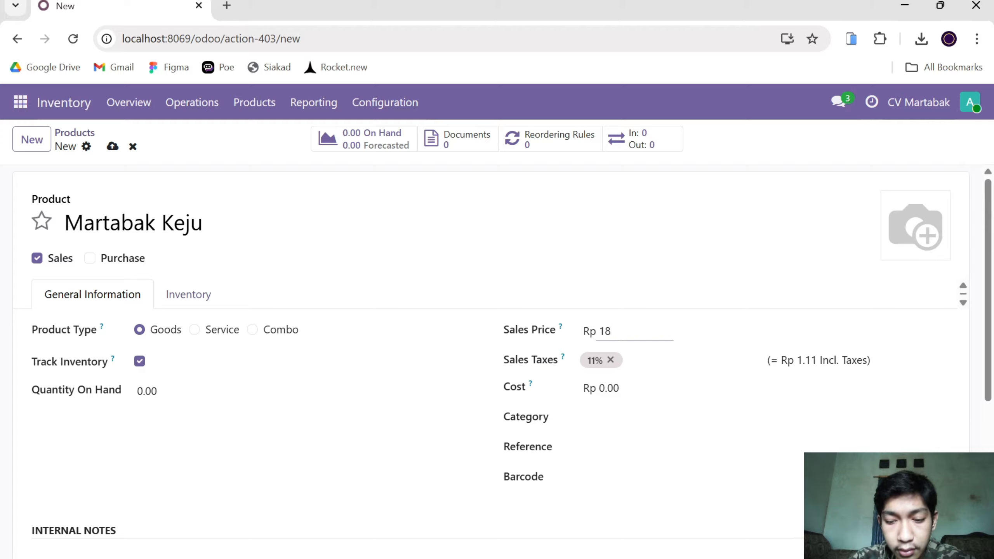
{"action": "type", "text": ",000"}
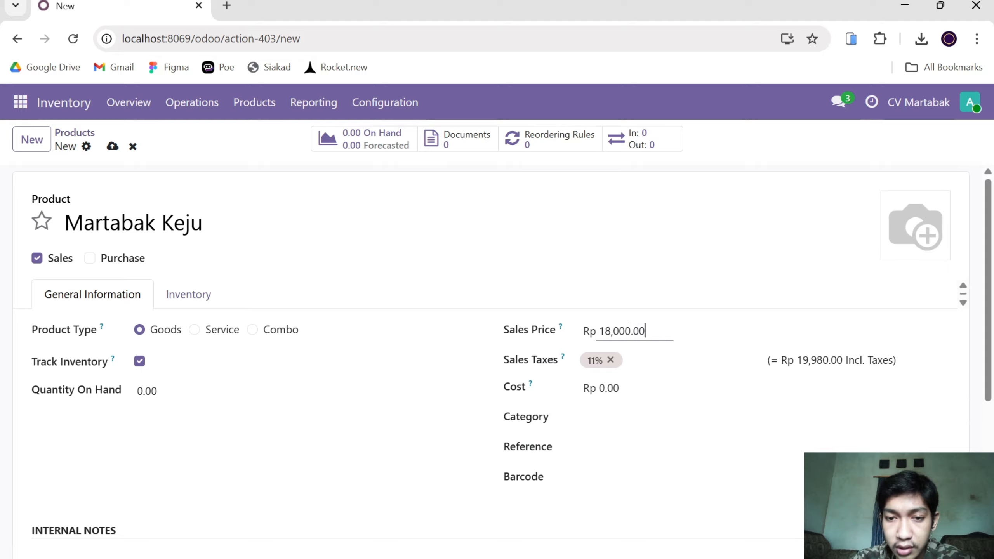
Remove the 11% sales tax from the product and set its cost to Rp 14,000.
{"action": "left_click", "coordinate": [611, 361]}
{"action": "double_click", "coordinate": [610, 387]}
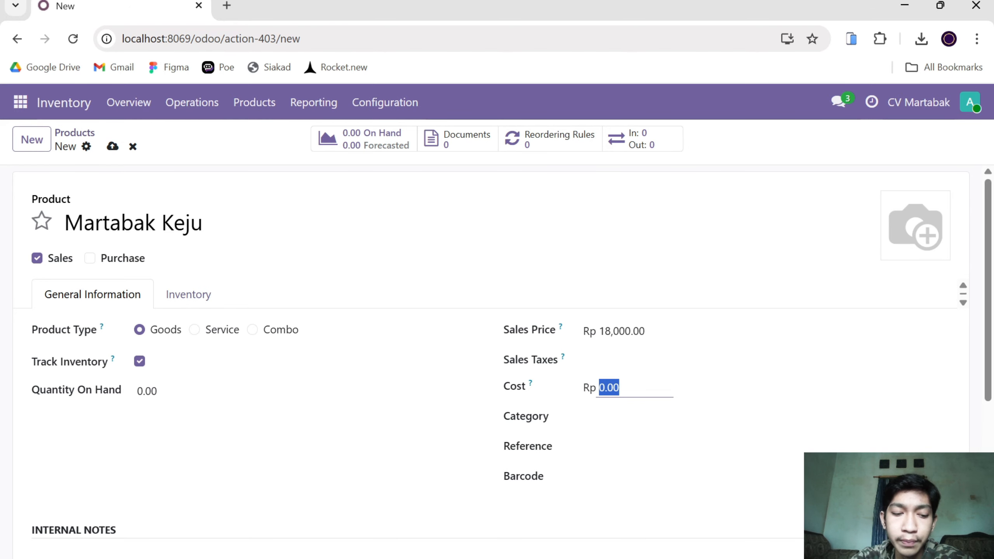
{"action": "type", "text": "14"}
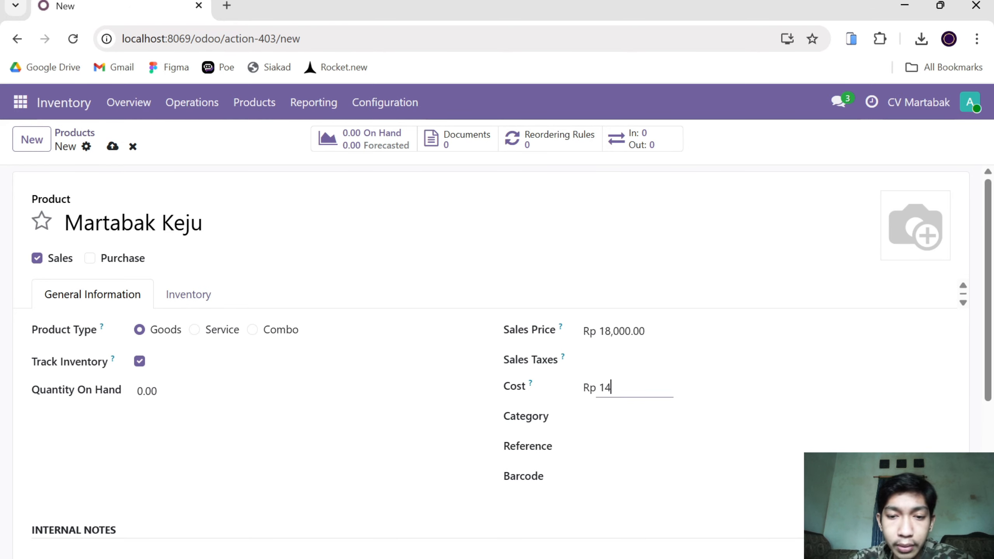
{"action": "type", "text": "000"}
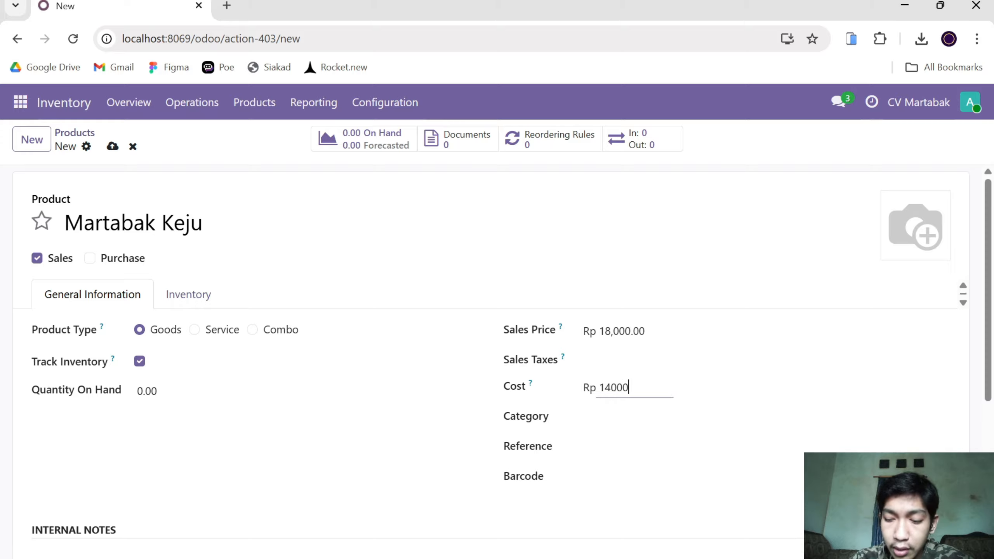
{"action": "key", "text": "Return"}
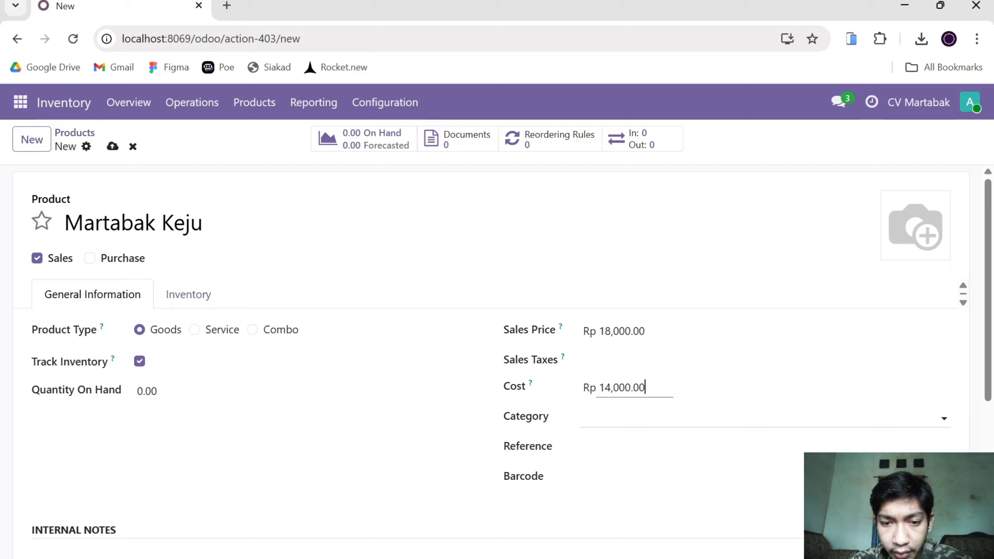
Assign the product to the Goods category.
{"action": "left_click", "coordinate": [626, 418]}
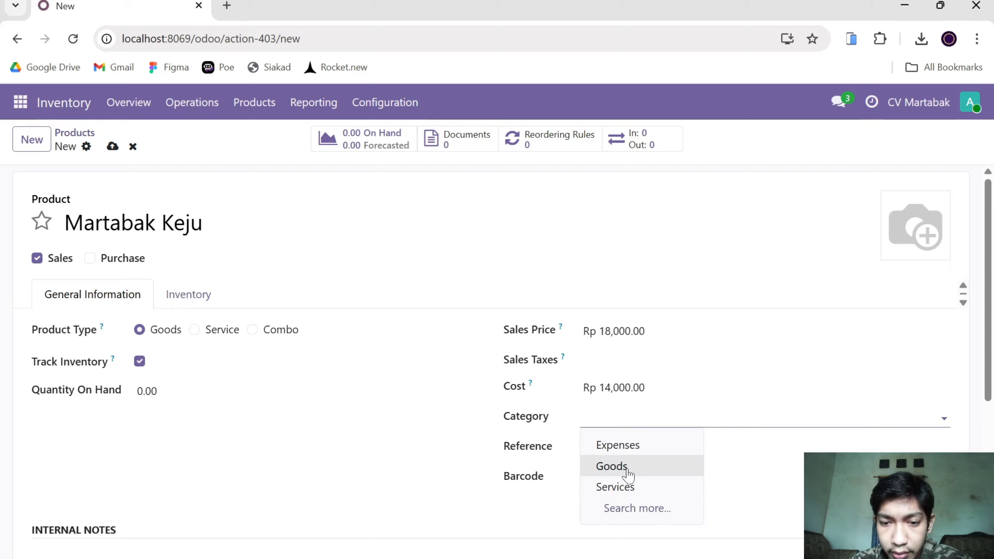
{"action": "left_click", "coordinate": [625, 468]}
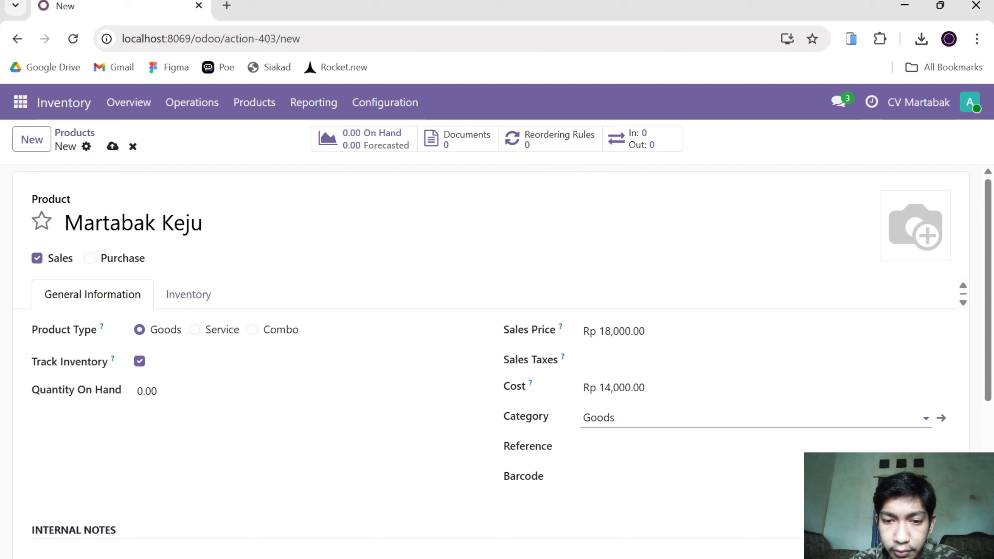
{"action": "left_click", "coordinate": [627, 418]}
{"action": "left_click", "coordinate": [561, 463]}
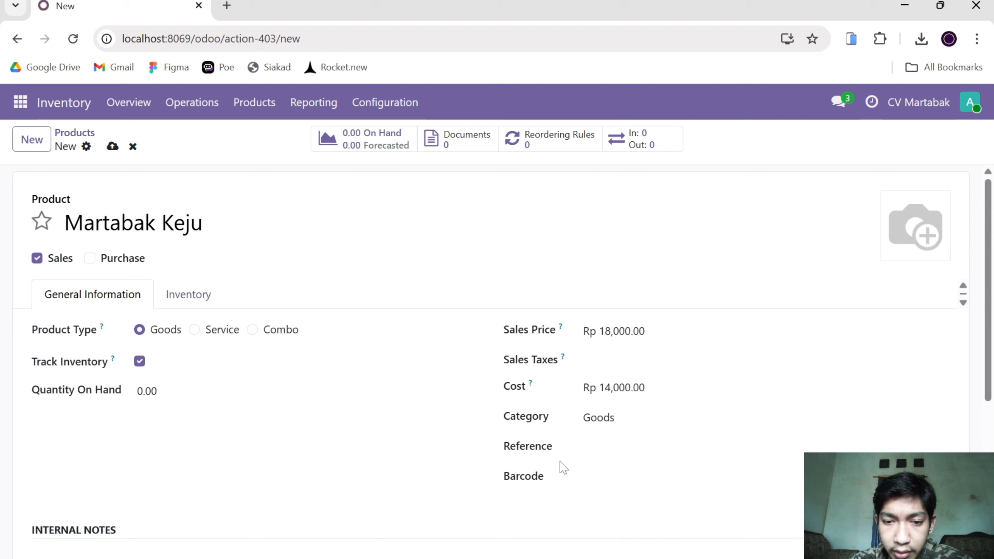
Enter MK as the product's internal reference.
{"action": "left_click", "coordinate": [584, 447]}
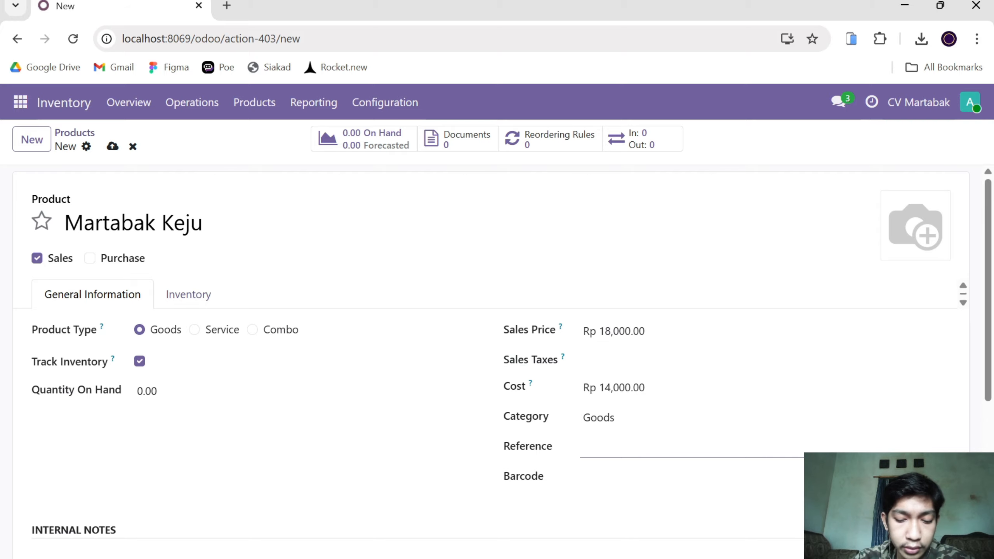
{"action": "type", "text": "MT"}
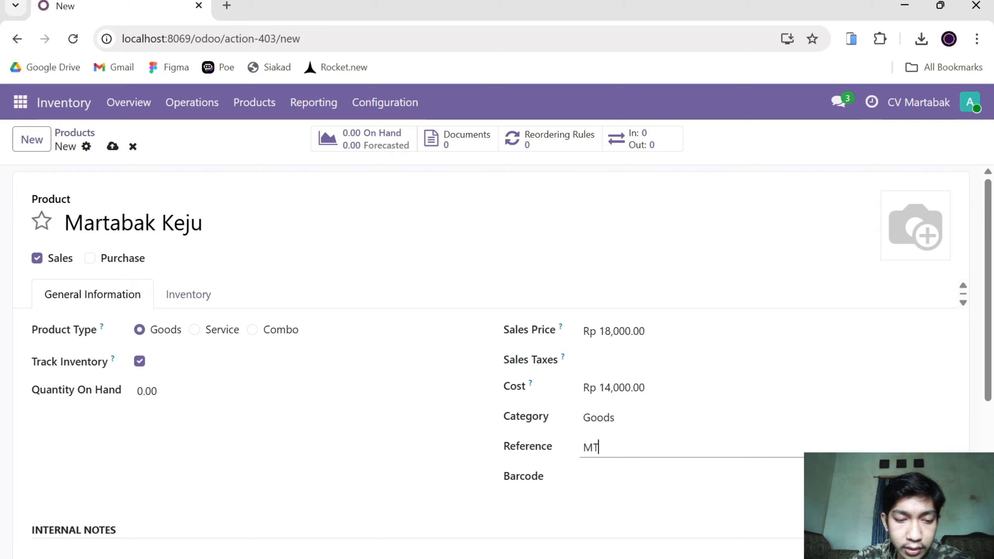
{"action": "key", "text": "BackSpace"}
{"action": "type", "text": "K"}
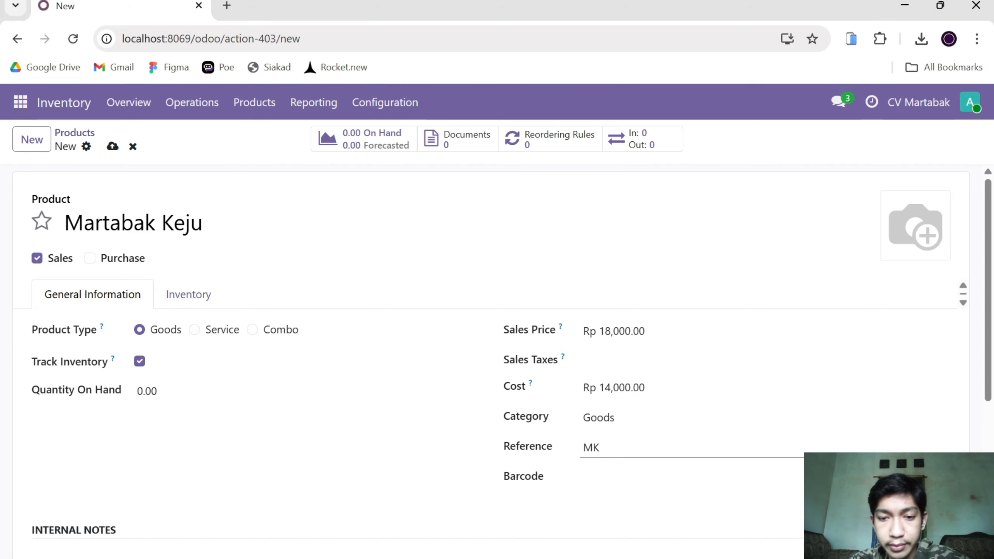
{"action": "key", "text": "Tab"}
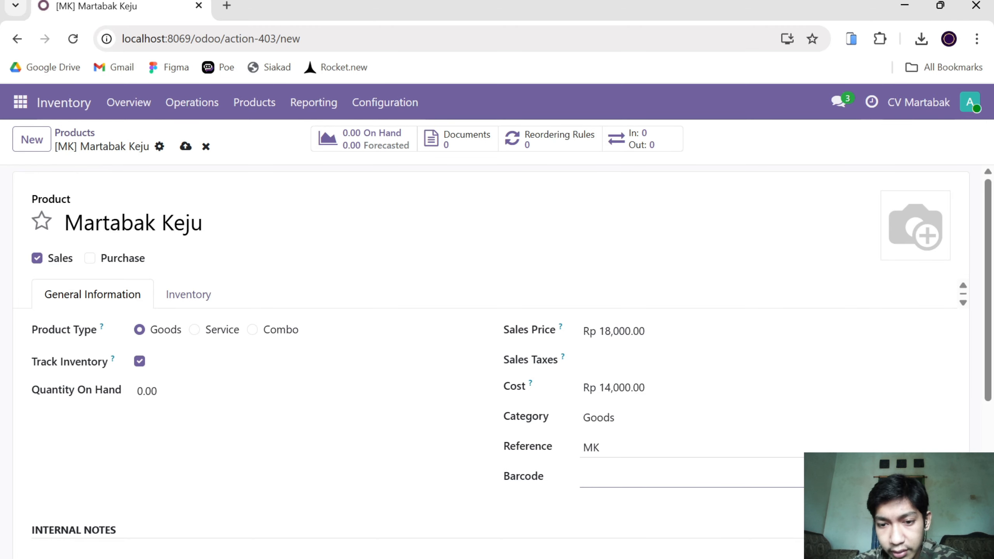
{"action": "left_click_drag", "start_coordinate": [606, 449], "coordinate": [593, 449]}
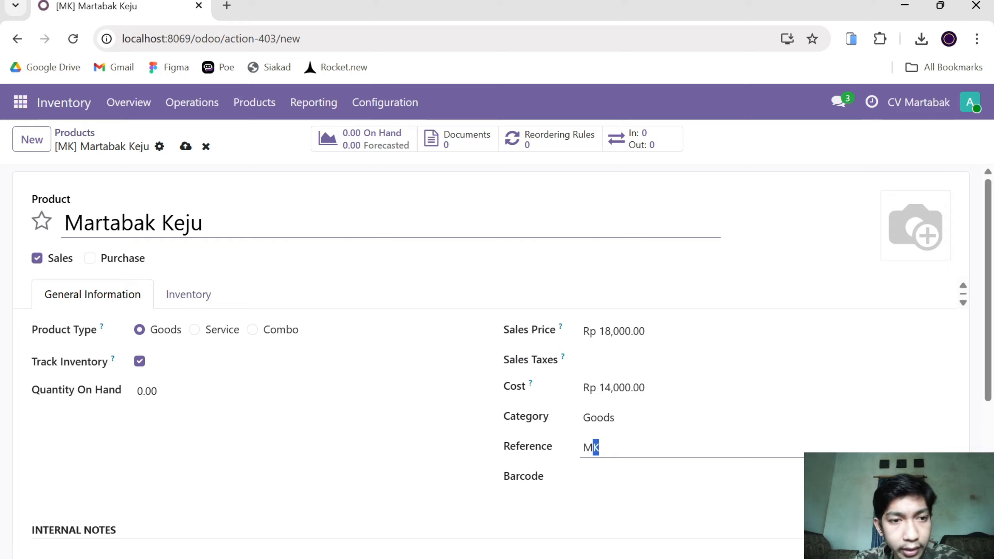
{"action": "left_click_drag", "start_coordinate": [203, 223], "coordinate": [62, 222]}
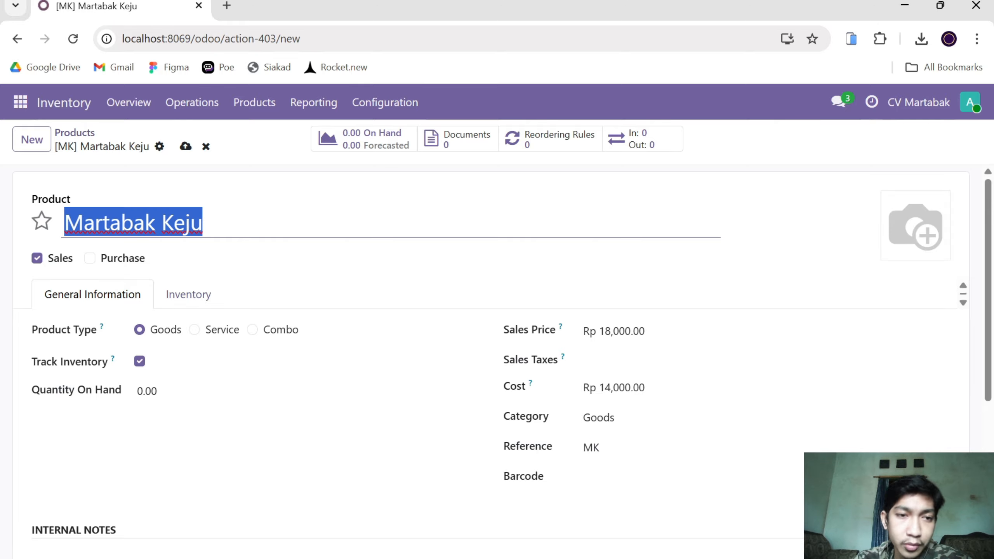
{"action": "left_click", "coordinate": [423, 312]}
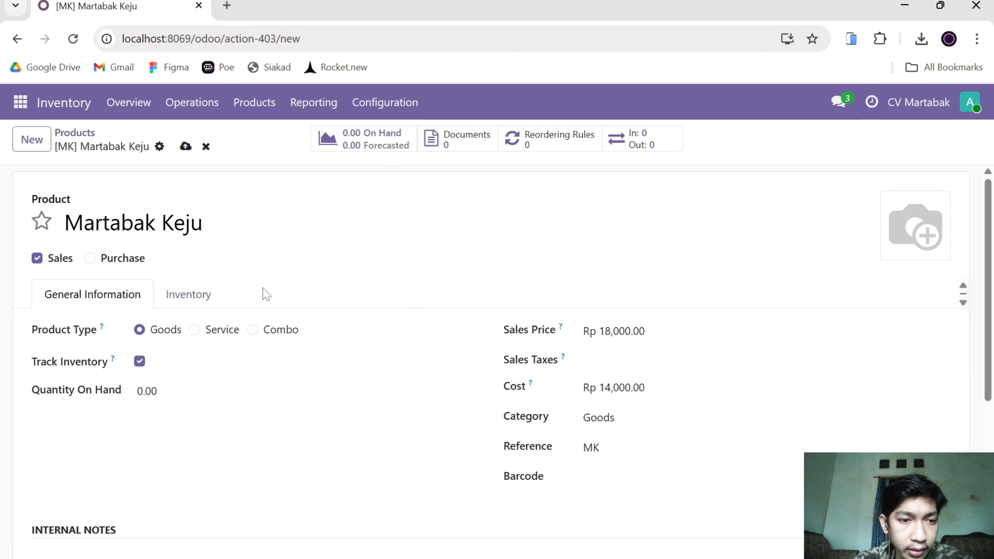
Examine the product's inventory settings, including responsible user, weight, volume, customer lead time, and the receipt and delivery descriptions.
{"action": "left_click", "coordinate": [204, 300]}
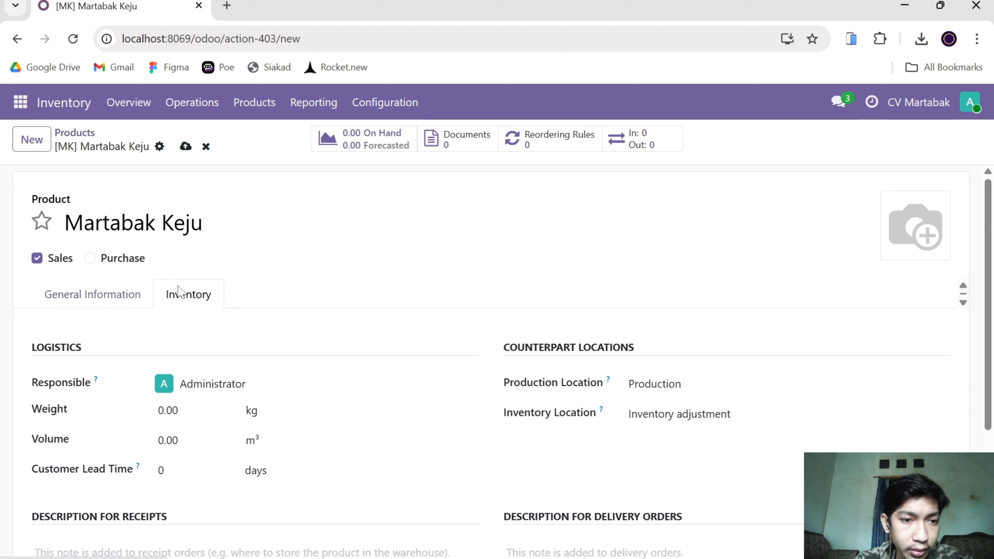
{"action": "scroll", "coordinate": [247, 456], "scroll_direction": "down", "scroll_amount": 1}
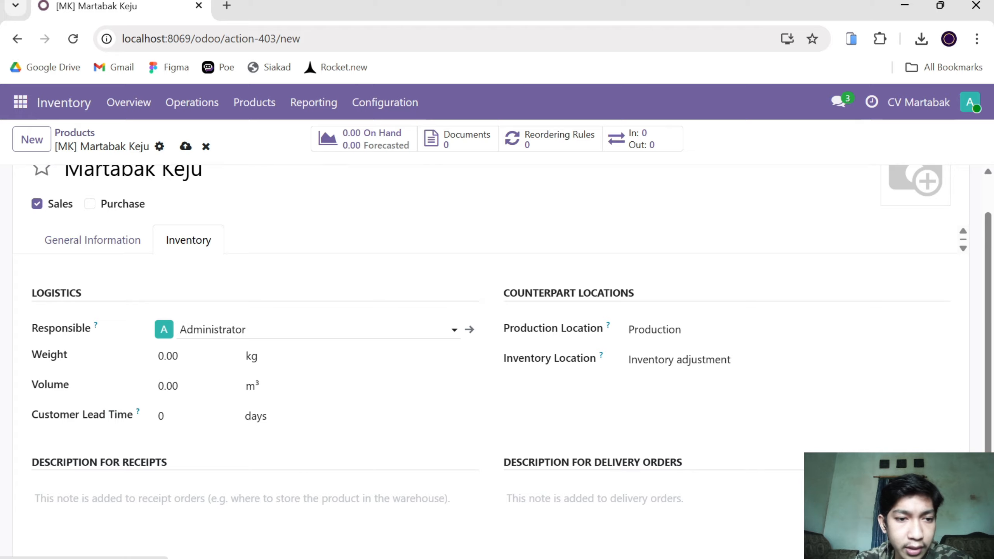
{"action": "left_click", "coordinate": [219, 329]}
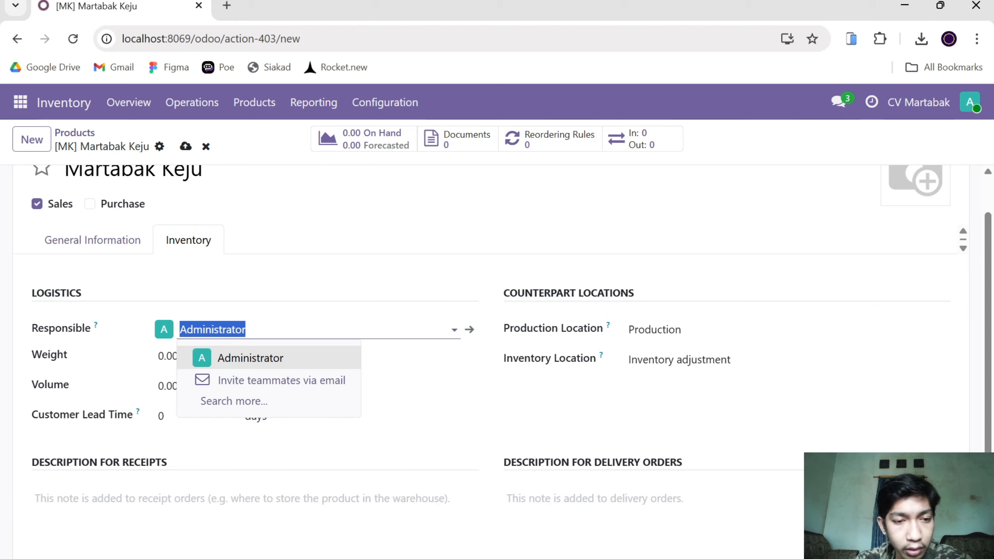
{"action": "left_click", "coordinate": [406, 408]}
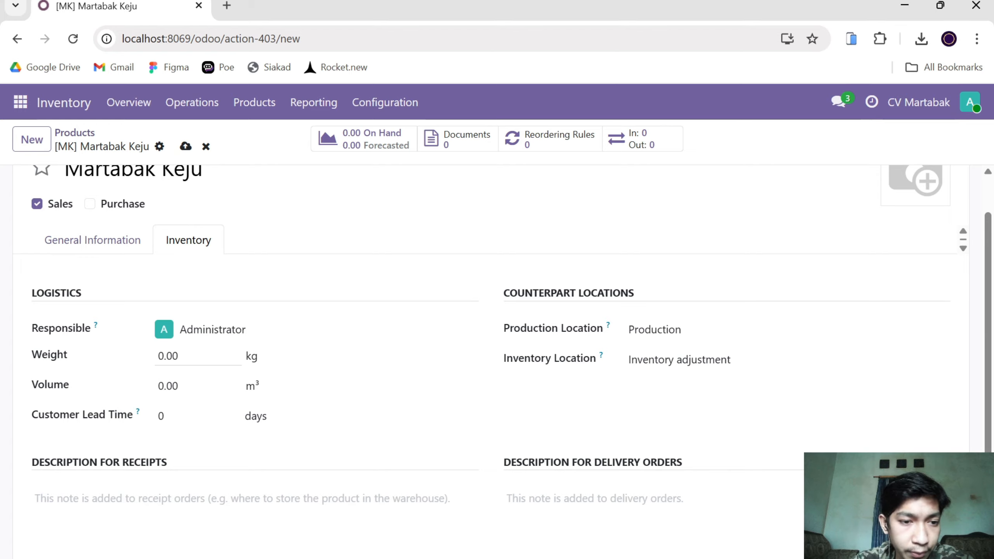
{"action": "left_click", "coordinate": [196, 357]}
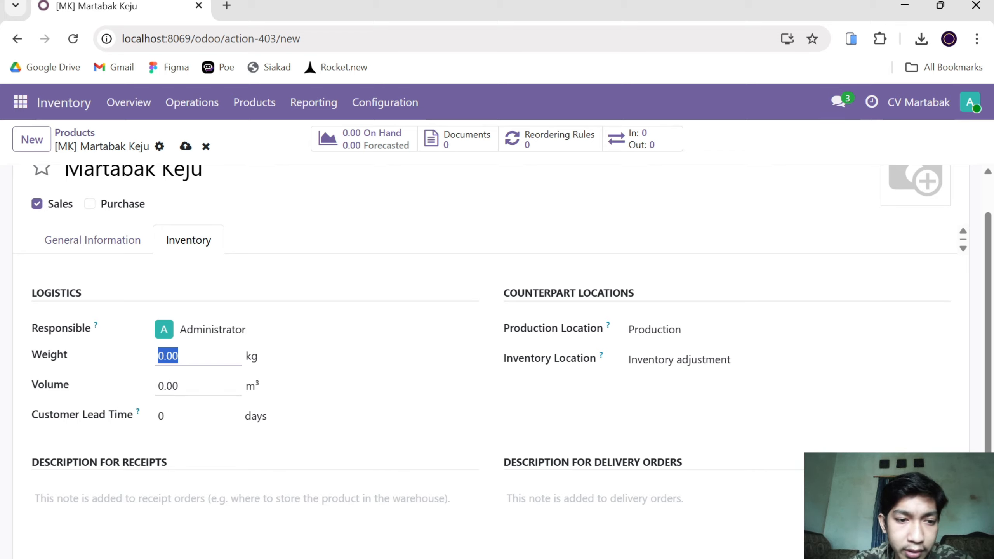
{"action": "left_click", "coordinate": [192, 386]}
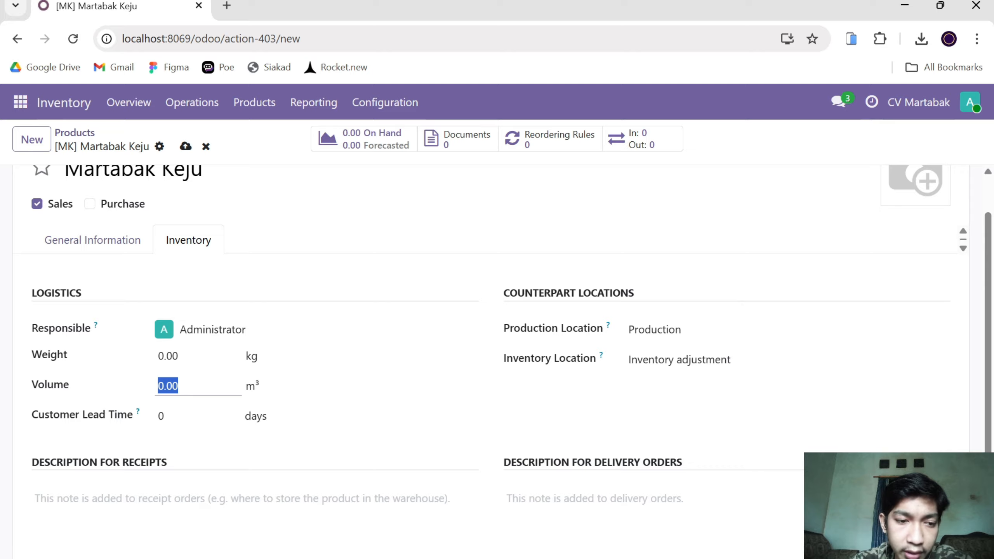
{"action": "left_click", "coordinate": [192, 416]}
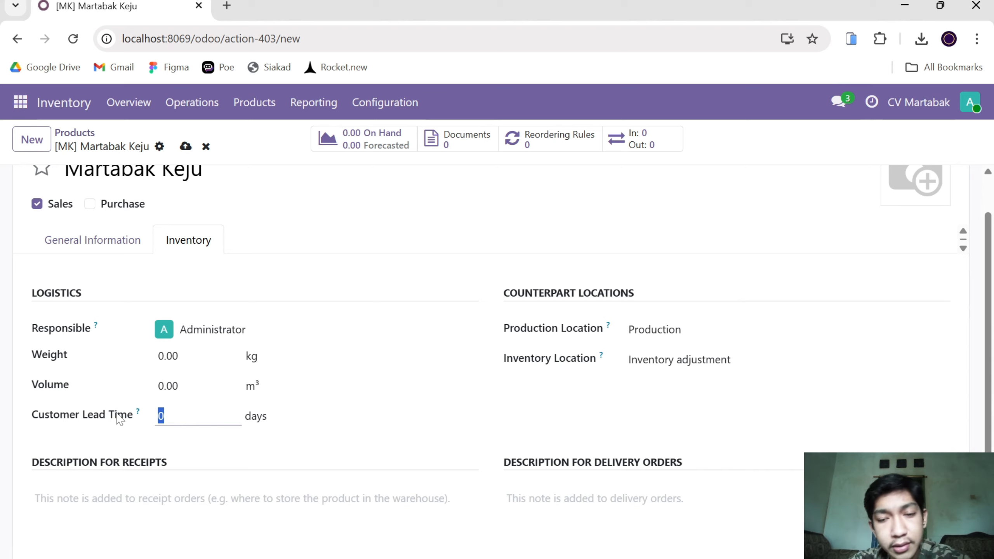
{"action": "scroll", "coordinate": [166, 454], "scroll_direction": "down", "scroll_amount": 4}
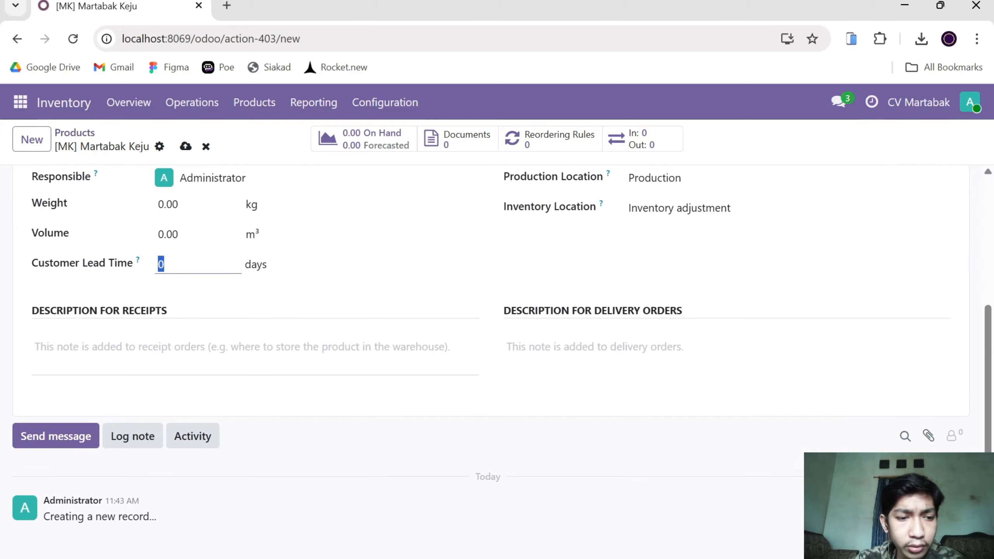
Upload the image MM-NUTELLA-3 from the Downloads folder as the Martabak Keju product picture.
{"action": "scroll", "coordinate": [169, 454], "scroll_direction": "up", "scroll_amount": 5}
{"action": "left_click", "coordinate": [81, 295]}
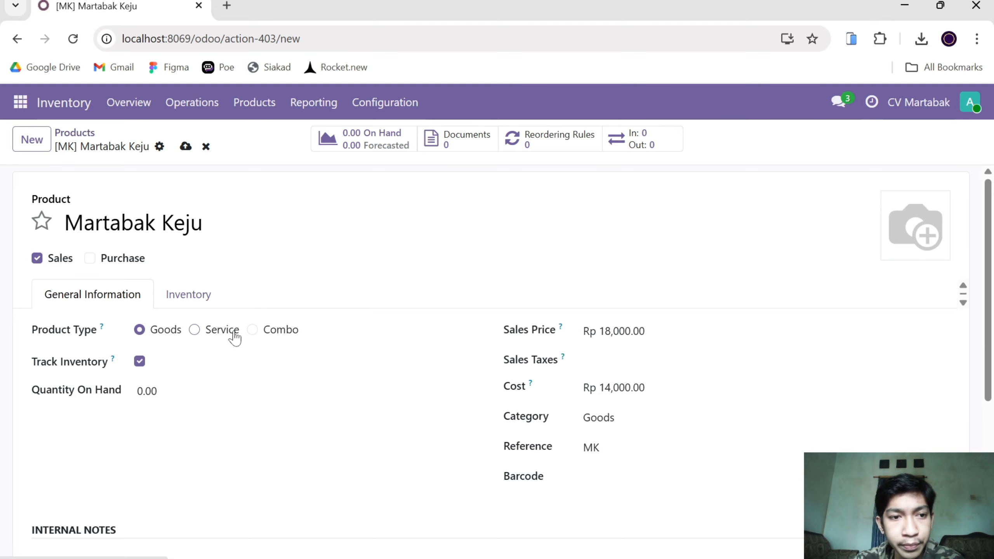
{"action": "mouse_move", "coordinate": [938, 226]}
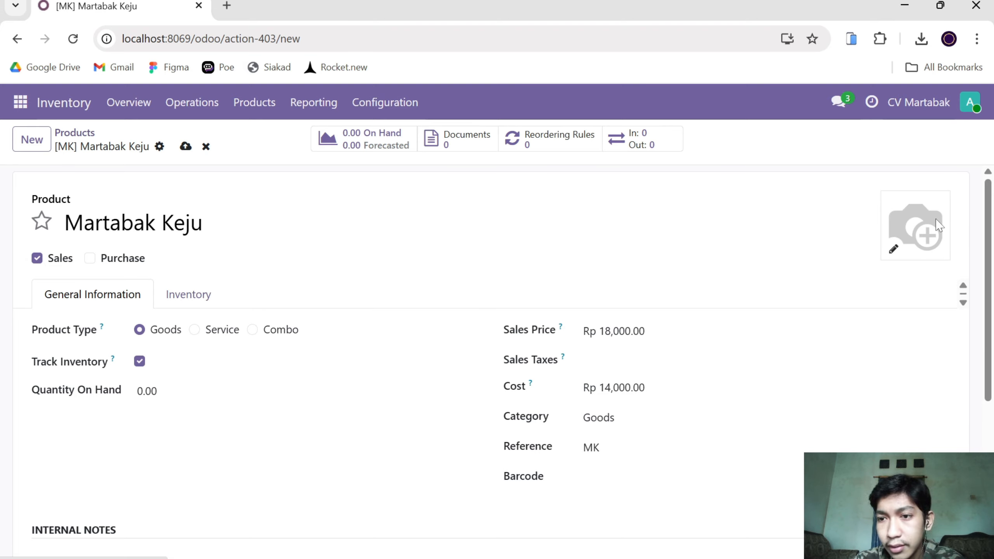
{"action": "left_click", "coordinate": [893, 250]}
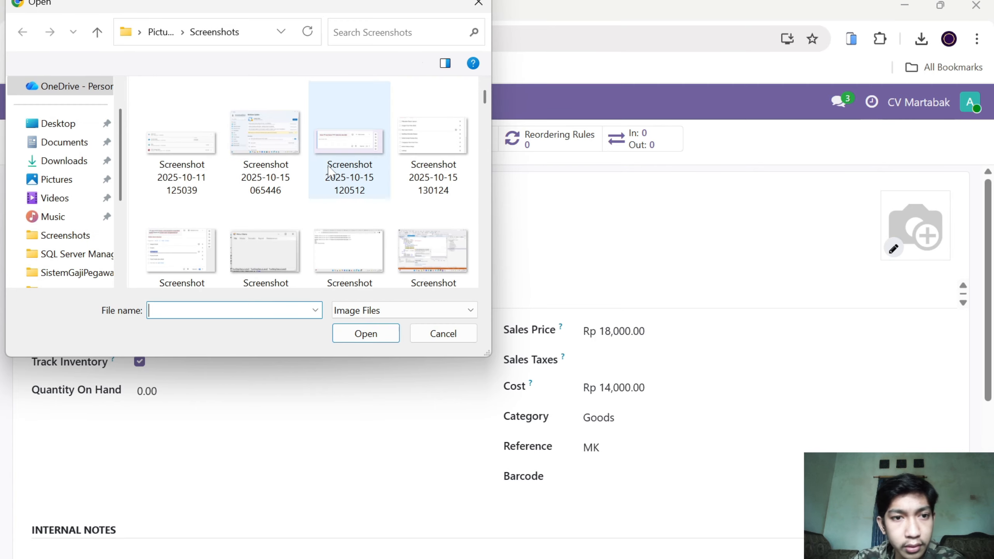
{"action": "left_click", "coordinate": [56, 164]}
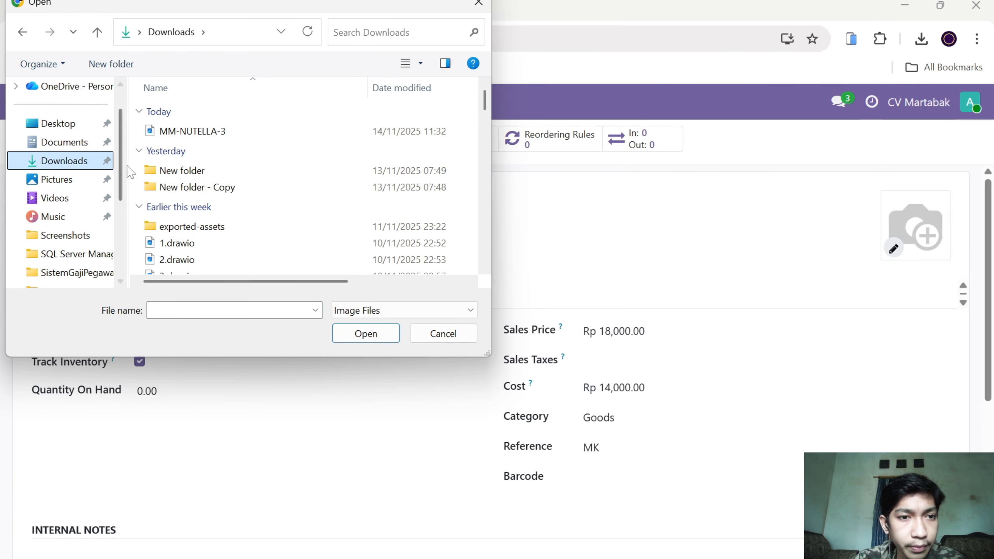
{"action": "left_click", "coordinate": [251, 135]}
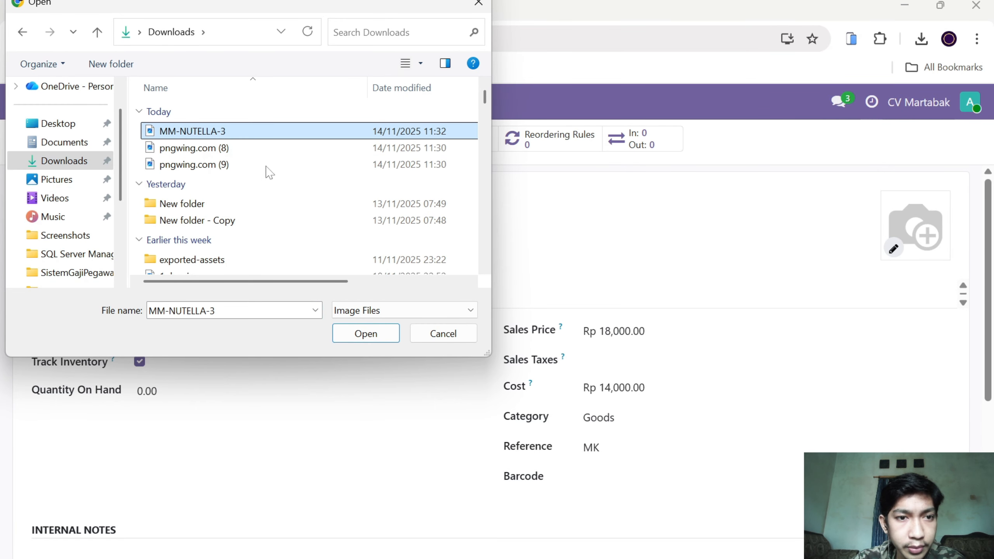
{"action": "left_click", "coordinate": [366, 333]}
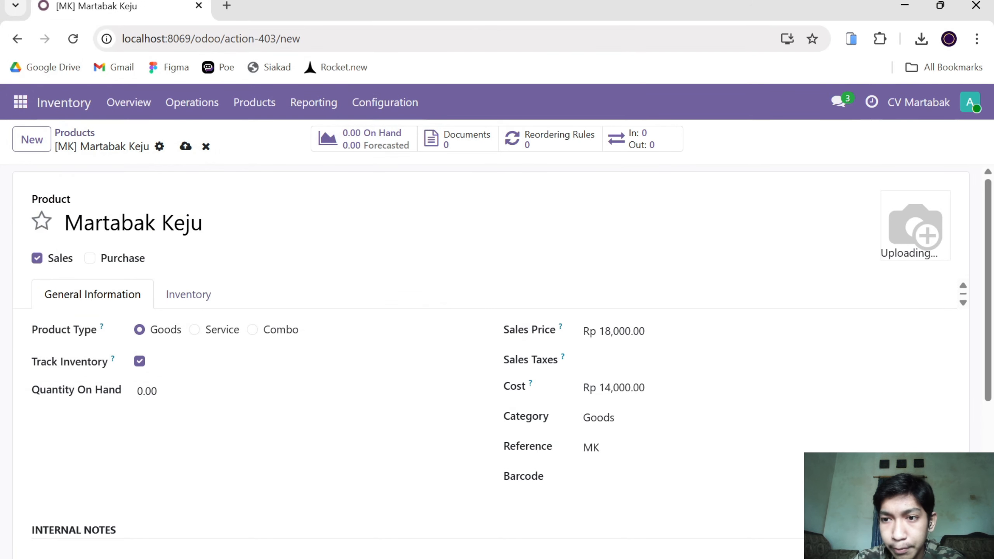
{"action": "mouse_move", "coordinate": [901, 229]}
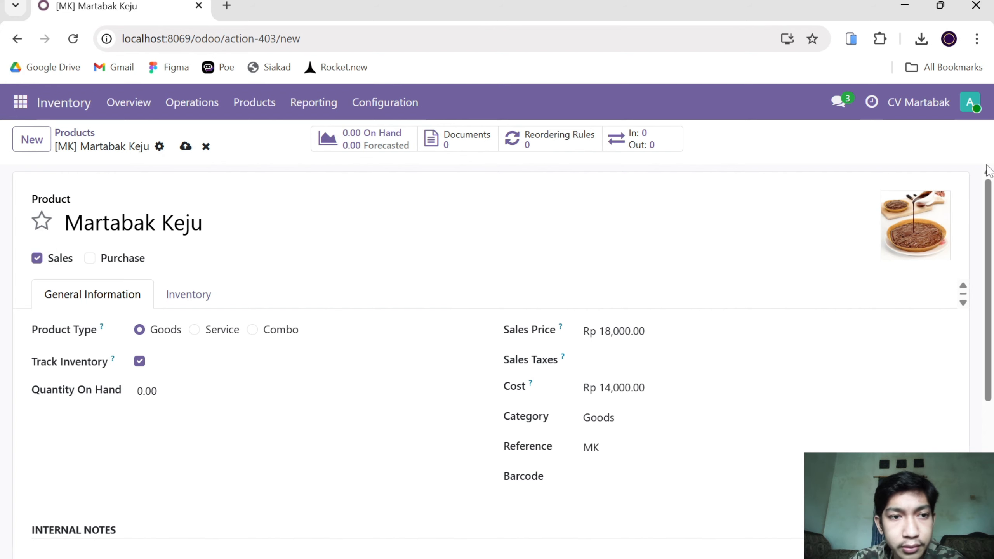
Save the Martabak Keju product and return to the product list.
{"action": "left_click", "coordinate": [185, 147]}
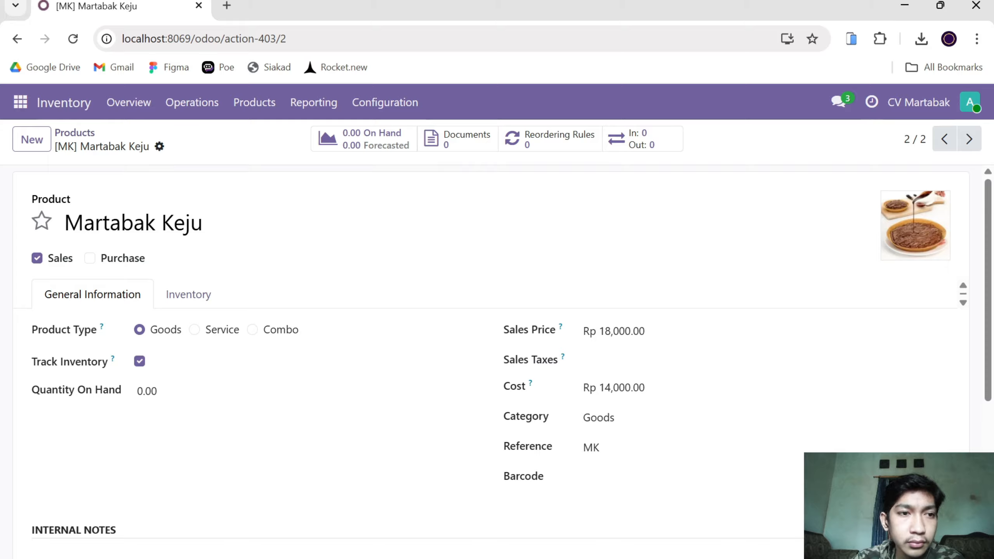
{"action": "left_click", "coordinate": [74, 133]}
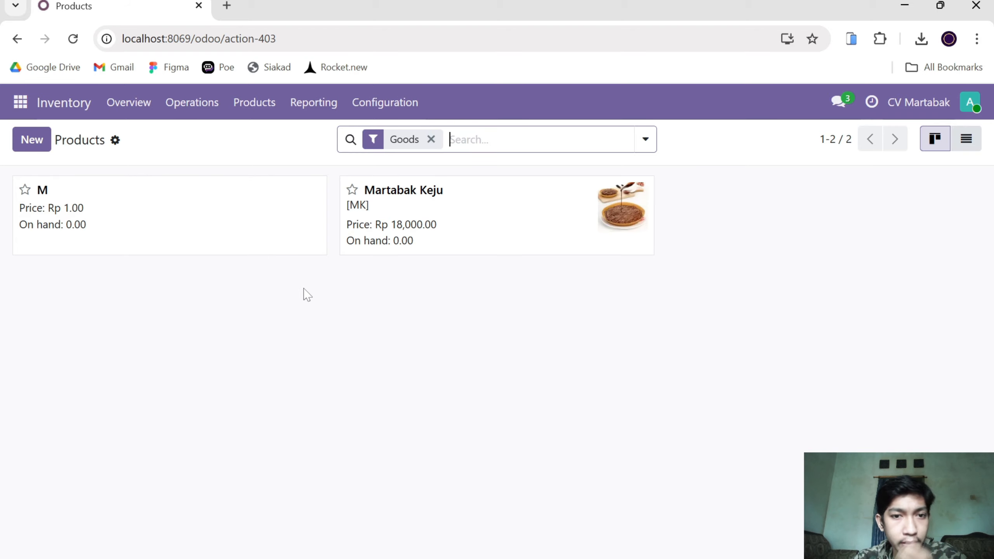
{"action": "left_click", "coordinate": [396, 332]}
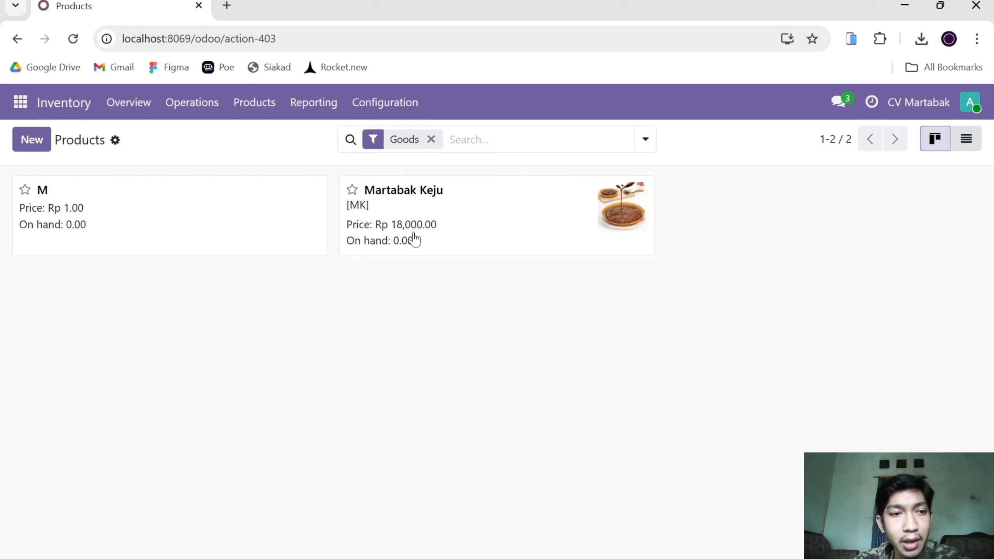
Create a new product named Tepung and disable its Sales option, leaving it available for purchase only.
{"action": "left_click", "coordinate": [31, 141]}
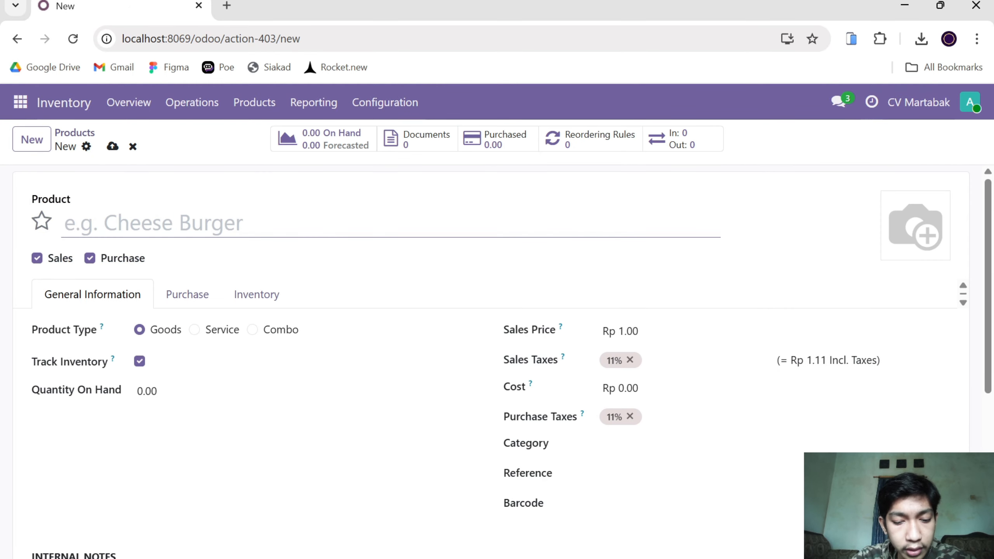
{"action": "type", "text": "Tep"}
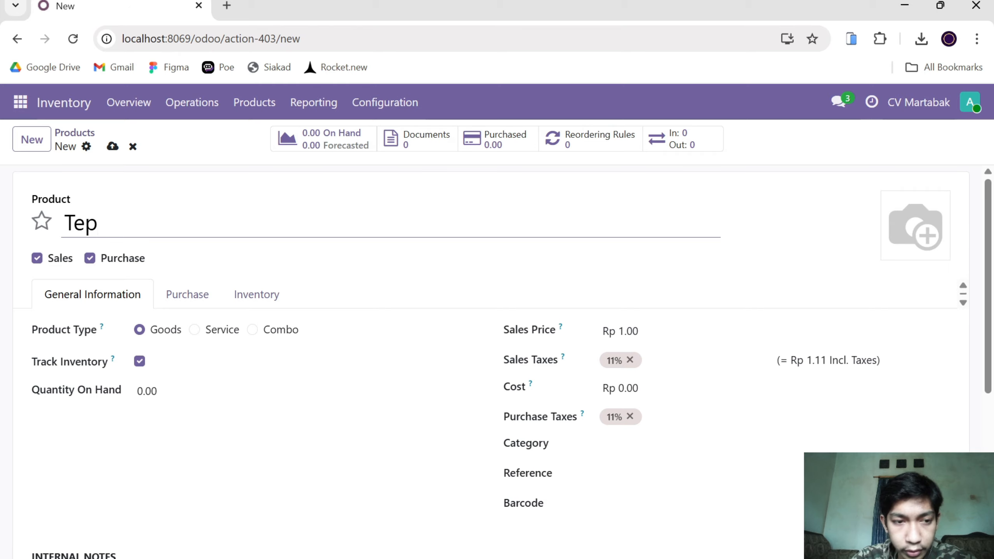
{"action": "type", "text": "ung"}
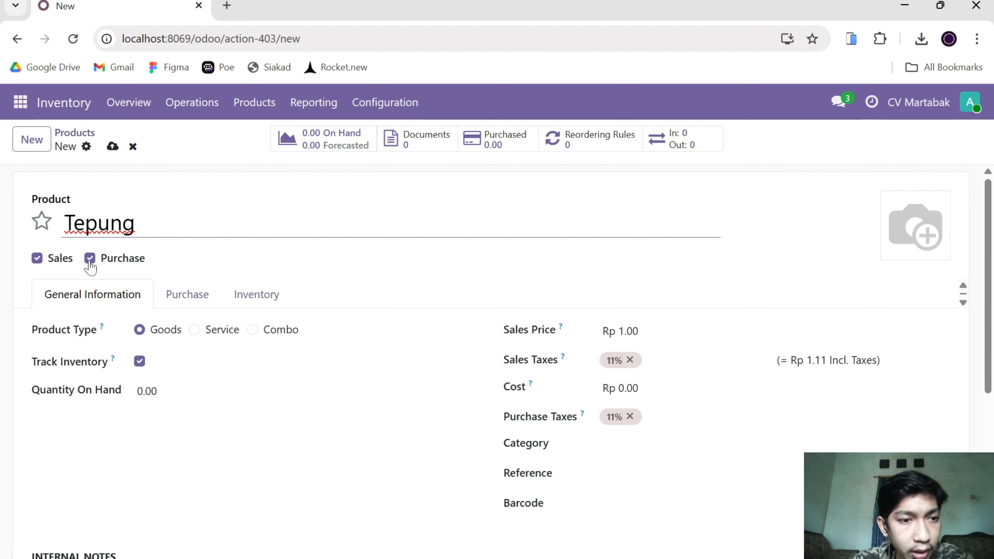
{"action": "left_click", "coordinate": [37, 259]}
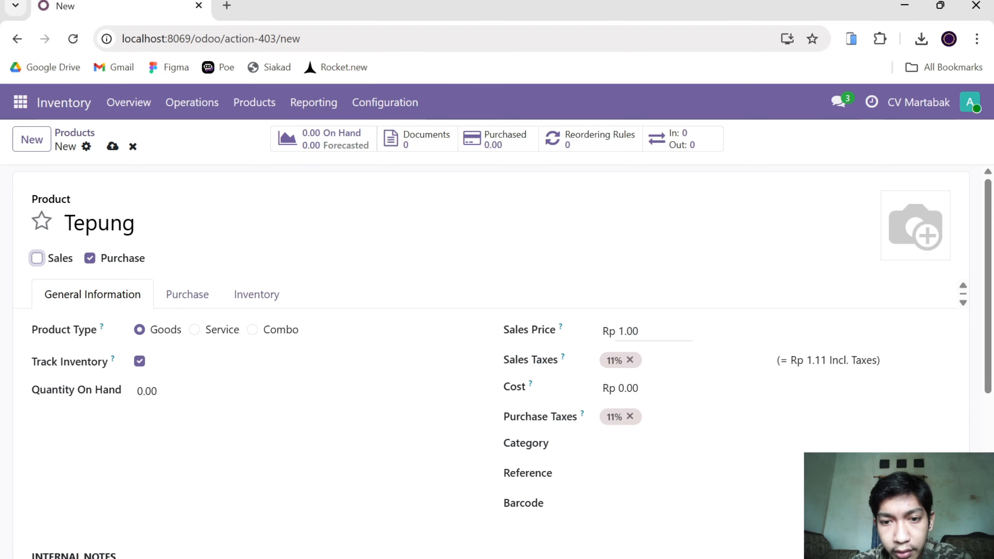
Set Tepung's sales price to Rp 0.00 and remove its 11% sales tax.
{"action": "left_click", "coordinate": [636, 331]}
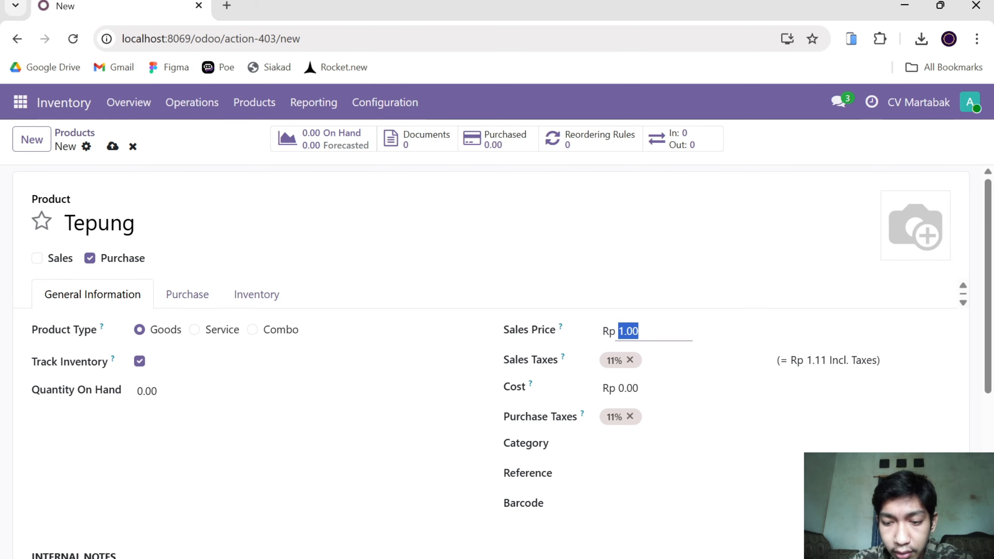
{"action": "type", "text": "0.00"}
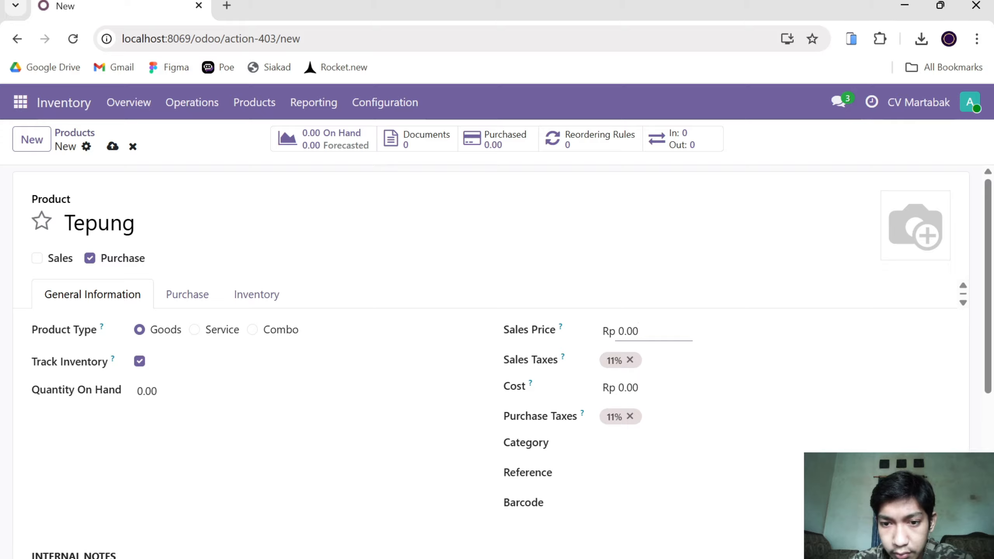
{"action": "left_click", "coordinate": [641, 366]}
{"action": "left_click", "coordinate": [631, 360]}
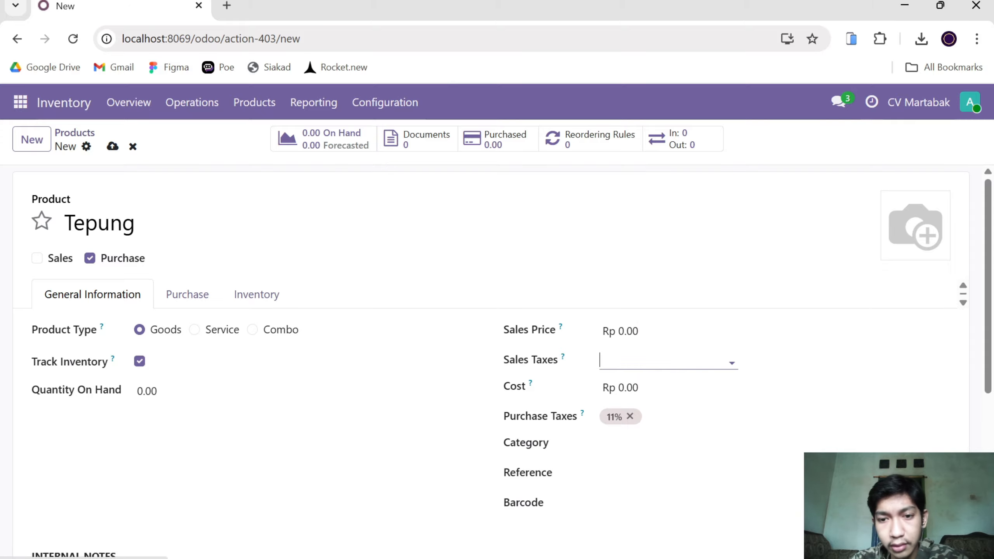
Set Tepung's cost to Rp 8,000 and assign it to the Goods category.
{"action": "left_click", "coordinate": [645, 386]}
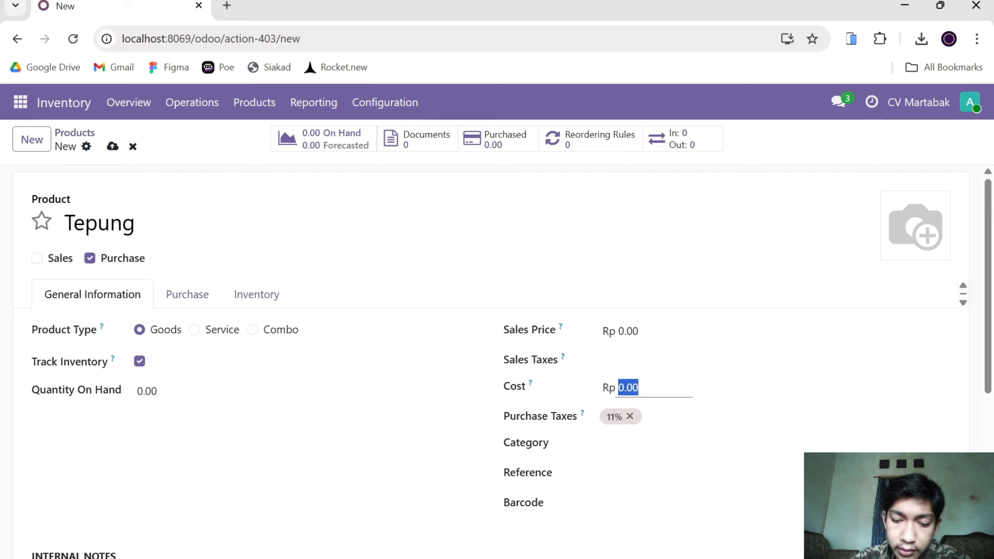
{"action": "type", "text": "8,0"}
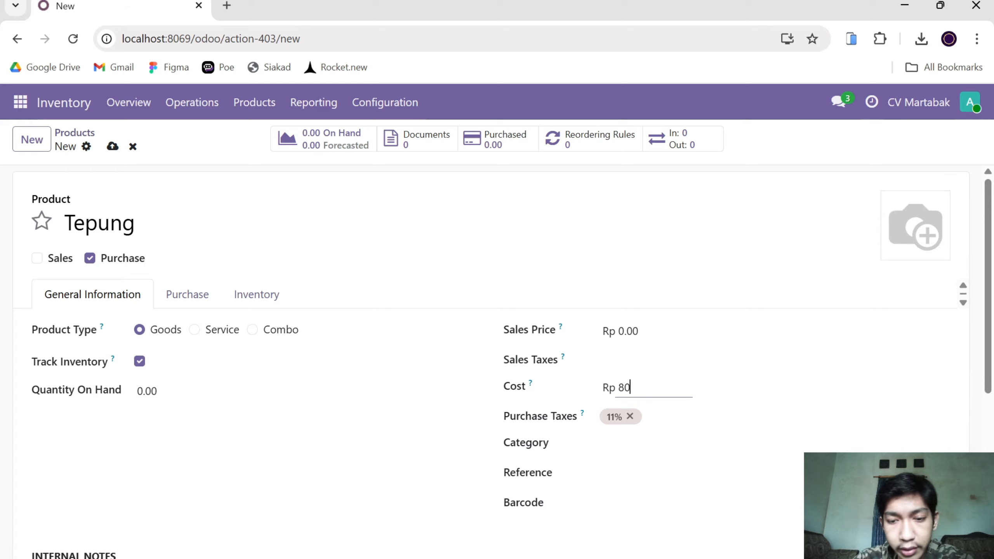
{"action": "type", "text": "00"}
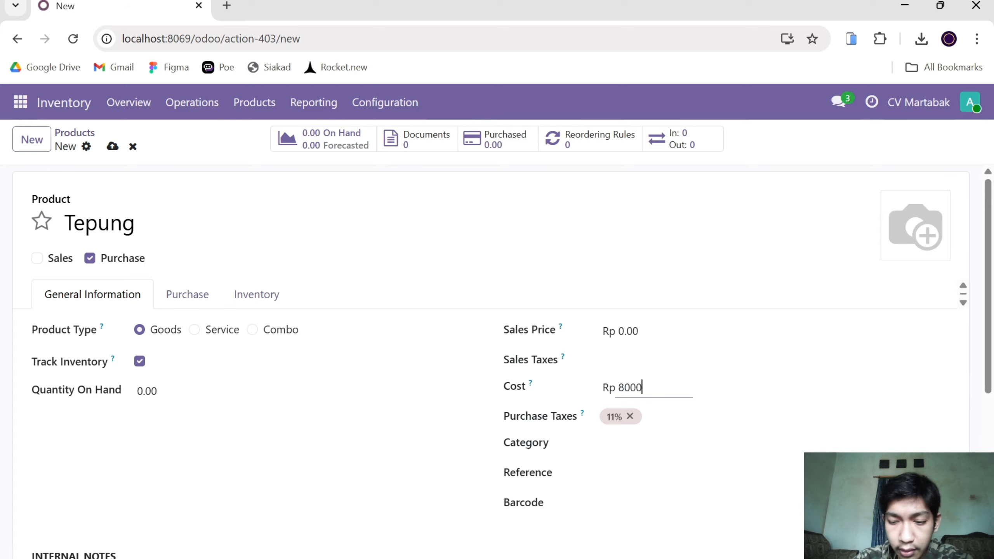
{"action": "key", "text": "Tab"}
{"action": "key", "text": "Tab"}
{"action": "left_click", "coordinate": [626, 445]}
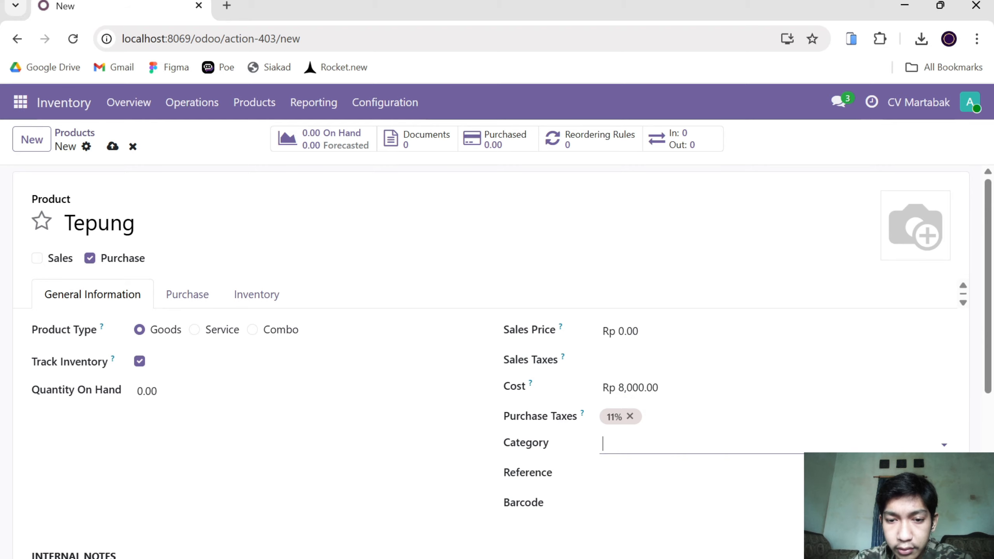
{"action": "left_click", "coordinate": [629, 493]}
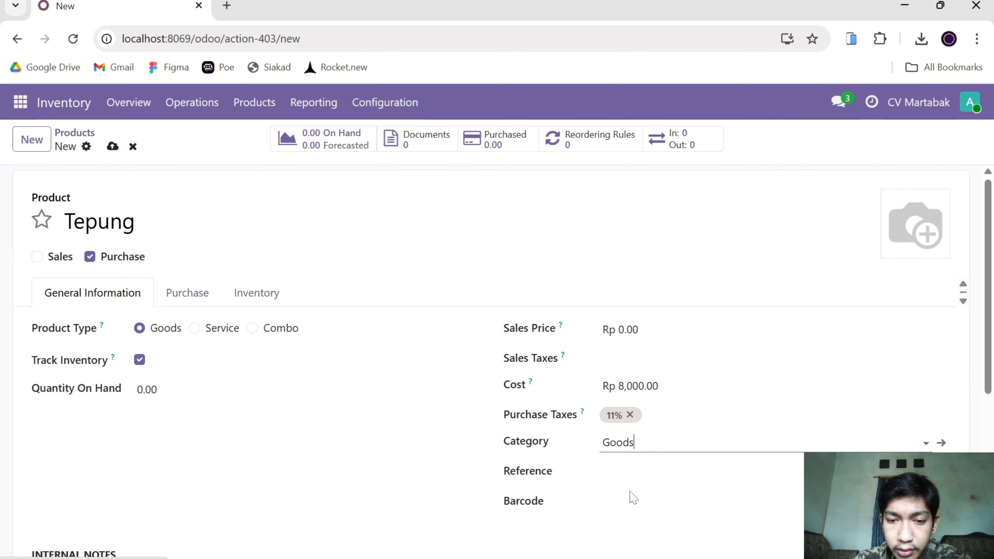
Enter TP as Tepung's internal reference.
{"action": "scroll", "coordinate": [630, 498], "scroll_direction": "down", "scroll_amount": 1}
{"action": "left_click", "coordinate": [630, 438]}
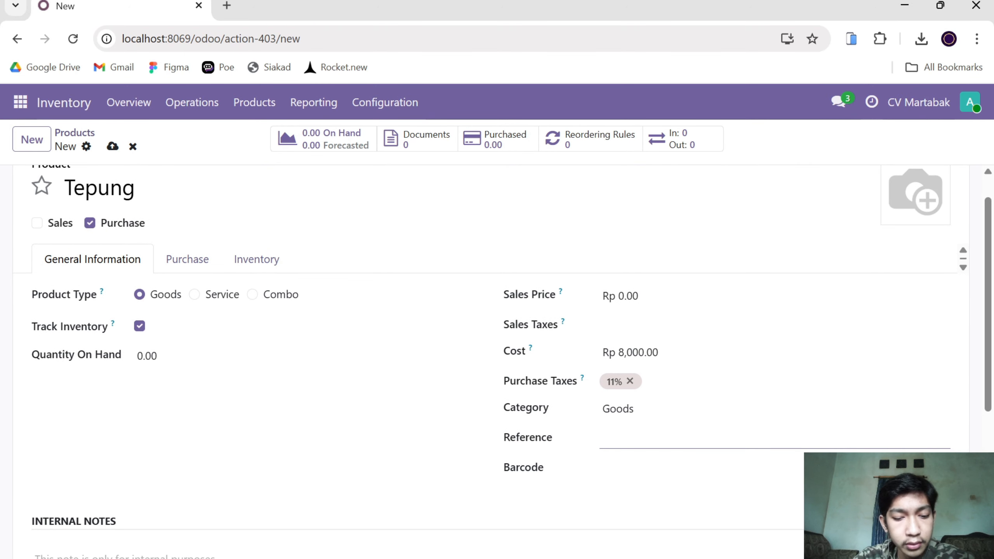
{"action": "type", "text": "Tp"}
{"action": "key", "text": "BackSpace"}
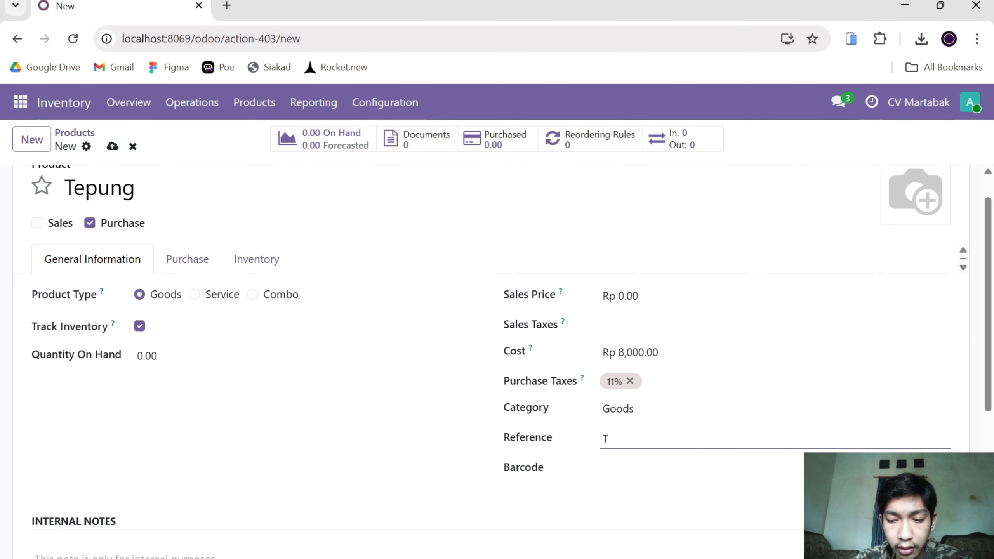
{"action": "type", "text": "P"}
Examine Tepung's purchase settings for vendors and bill control policy, and its inventory settings for logistics and locations.
{"action": "scroll", "coordinate": [455, 484], "scroll_direction": "down", "scroll_amount": 1}
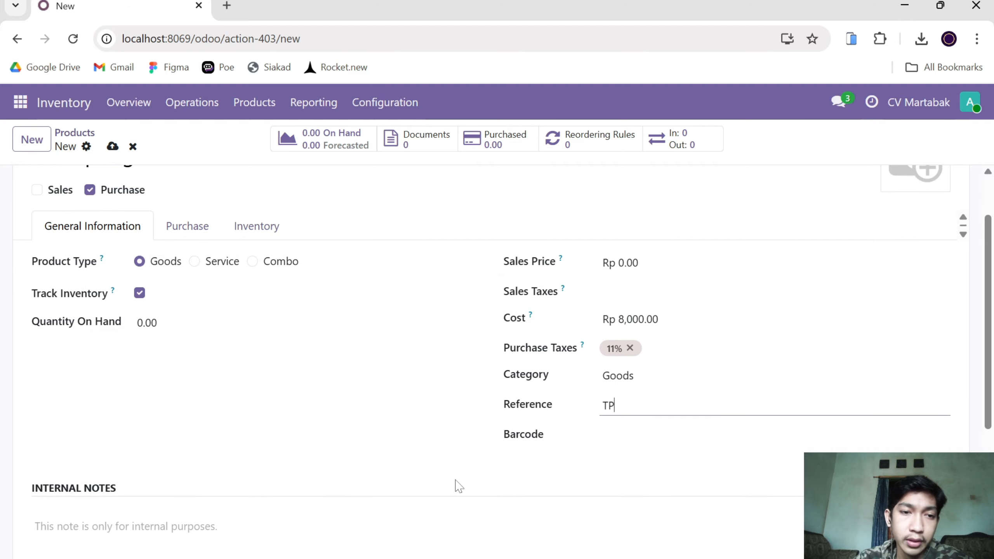
{"action": "left_click", "coordinate": [191, 232]}
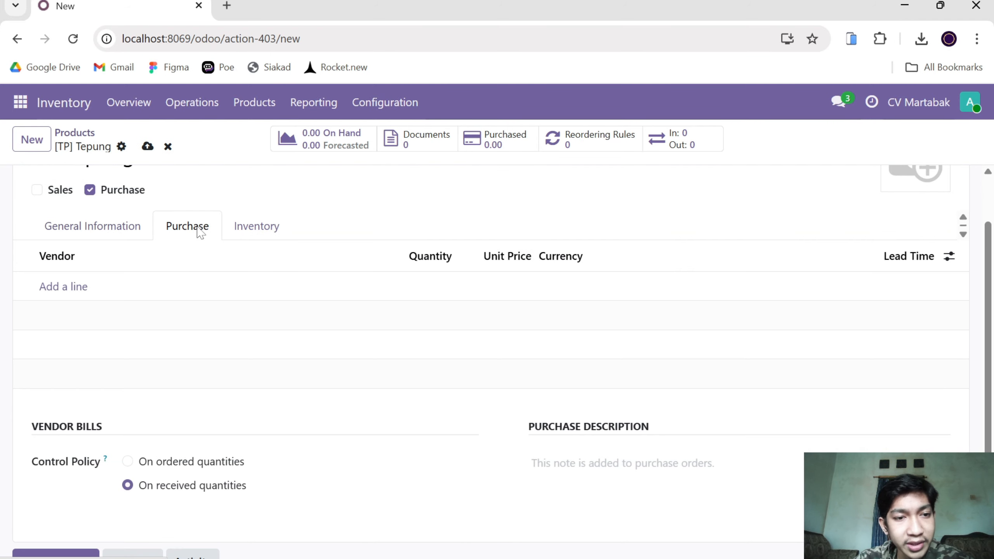
{"action": "scroll", "coordinate": [176, 322], "scroll_direction": "up", "scroll_amount": 1}
{"action": "scroll", "coordinate": [188, 290], "scroll_direction": "up", "scroll_amount": 1}
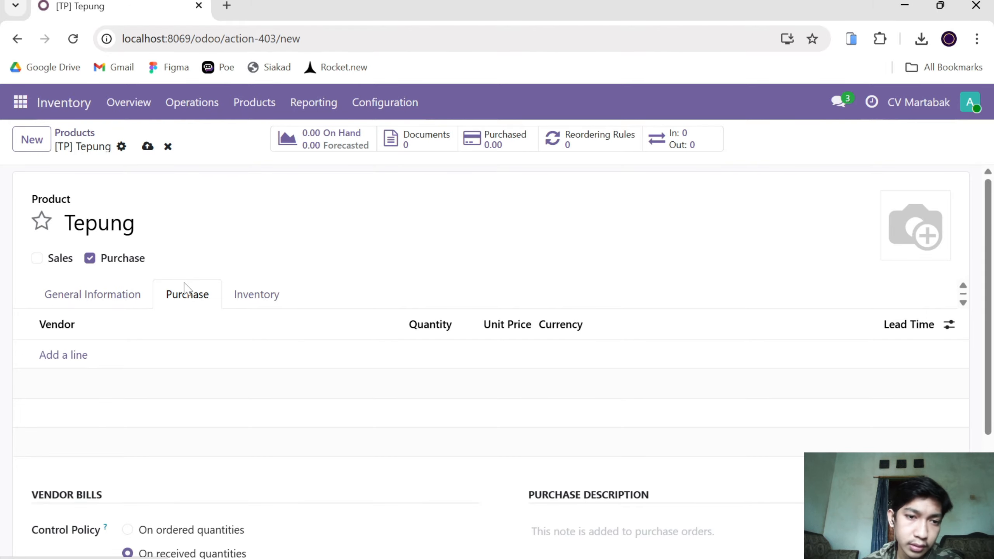
{"action": "left_click", "coordinate": [266, 292]}
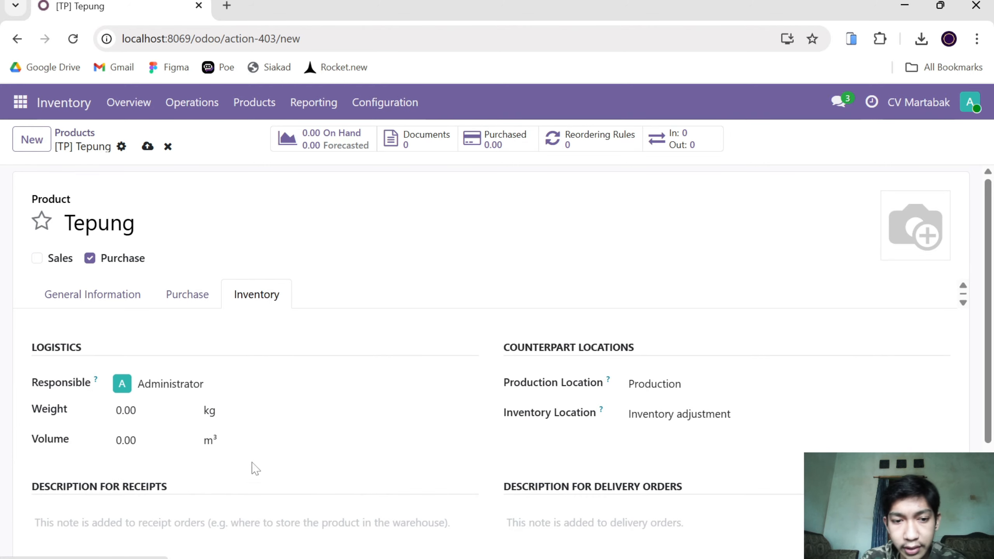
{"action": "scroll", "coordinate": [253, 454], "scroll_direction": "down", "scroll_amount": 2}
{"action": "scroll", "coordinate": [253, 448], "scroll_direction": "up", "scroll_amount": 2}
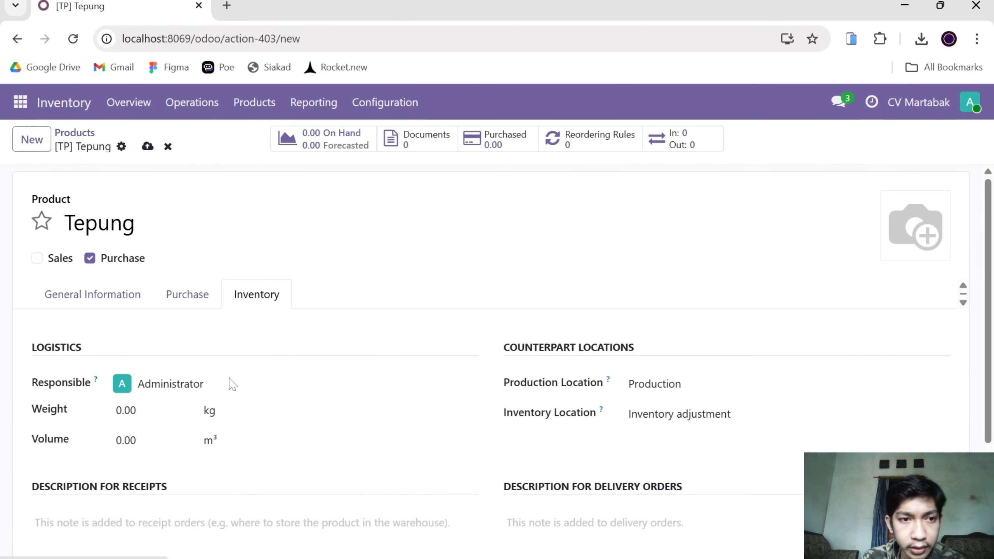
Save the Tepung product and go back to the product list.
{"action": "left_click", "coordinate": [148, 147]}
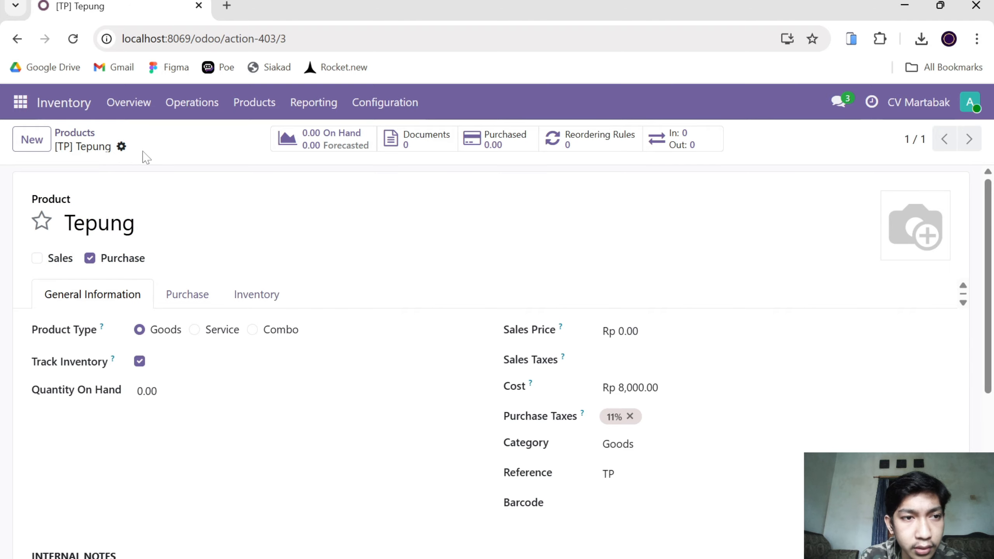
{"action": "left_click", "coordinate": [67, 135]}
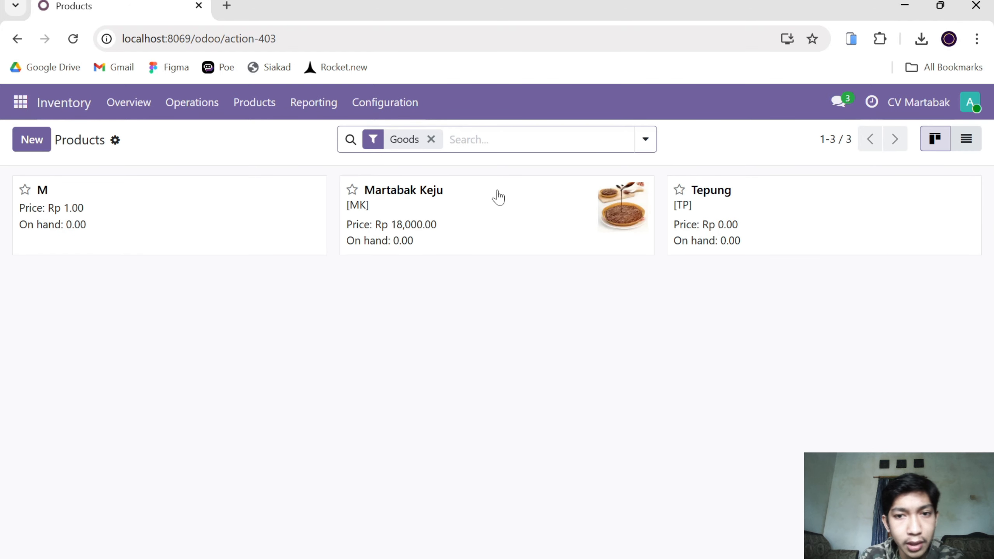
Reopen the Tepung product and upload the image pngwing.com (8) from Downloads as its picture.
{"action": "left_click", "coordinate": [786, 211]}
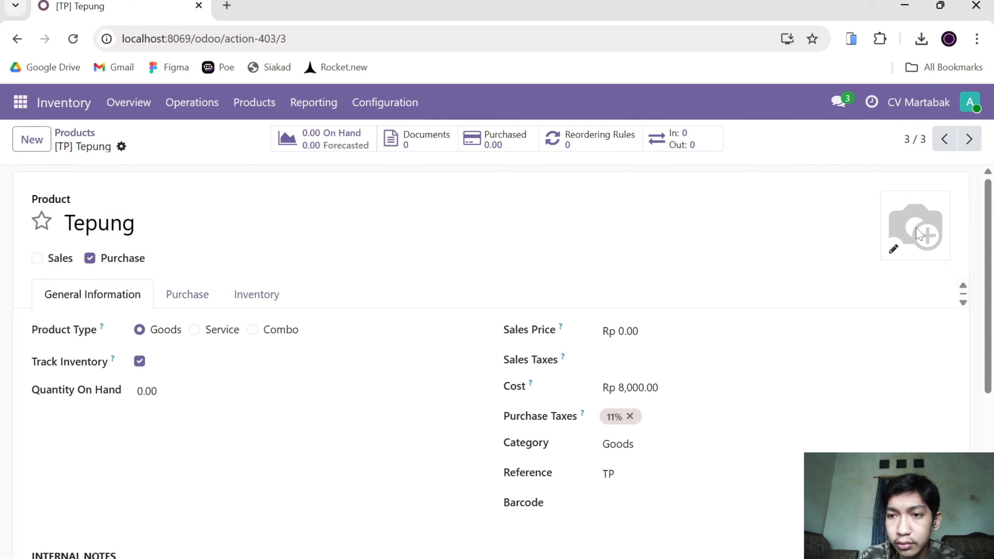
{"action": "left_click", "coordinate": [893, 248]}
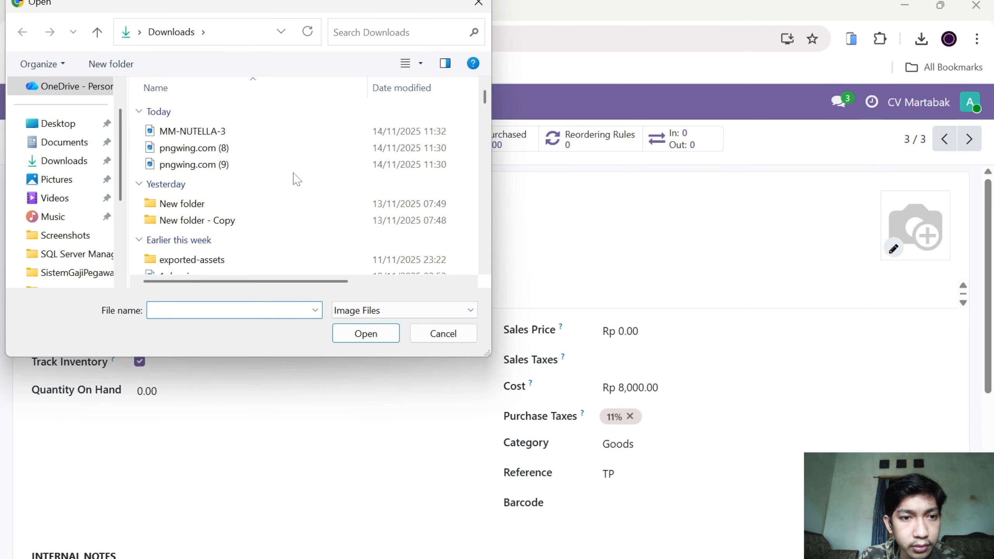
{"action": "left_click", "coordinate": [296, 169]}
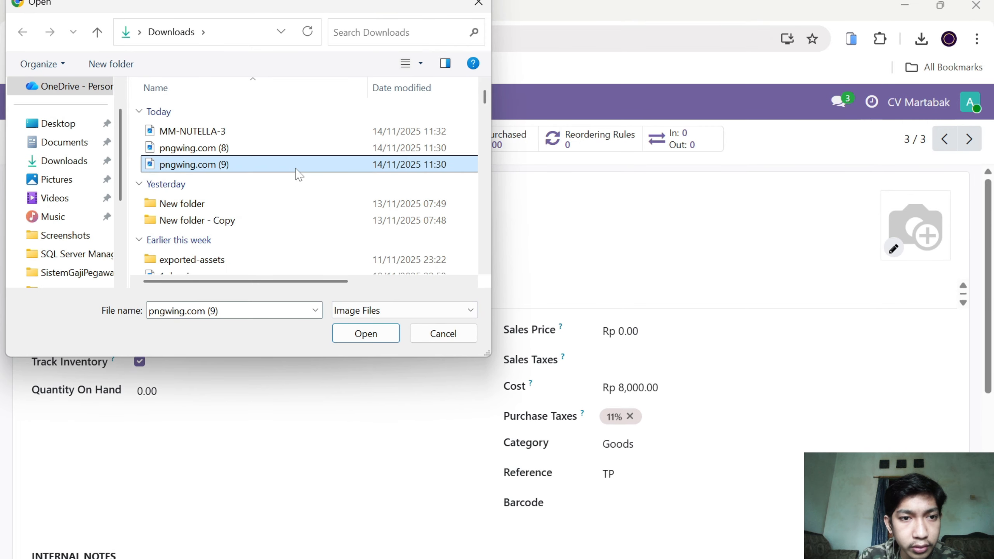
{"action": "left_click", "coordinate": [315, 149]}
{"action": "left_click", "coordinate": [366, 332]}
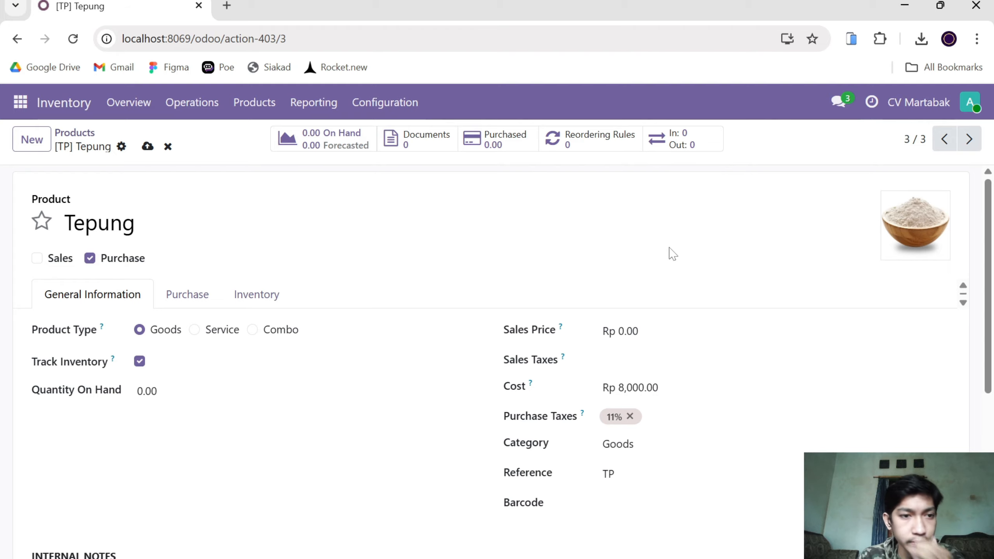
Save Tepung with its new picture and go back to the product list.
{"action": "left_click", "coordinate": [148, 147]}
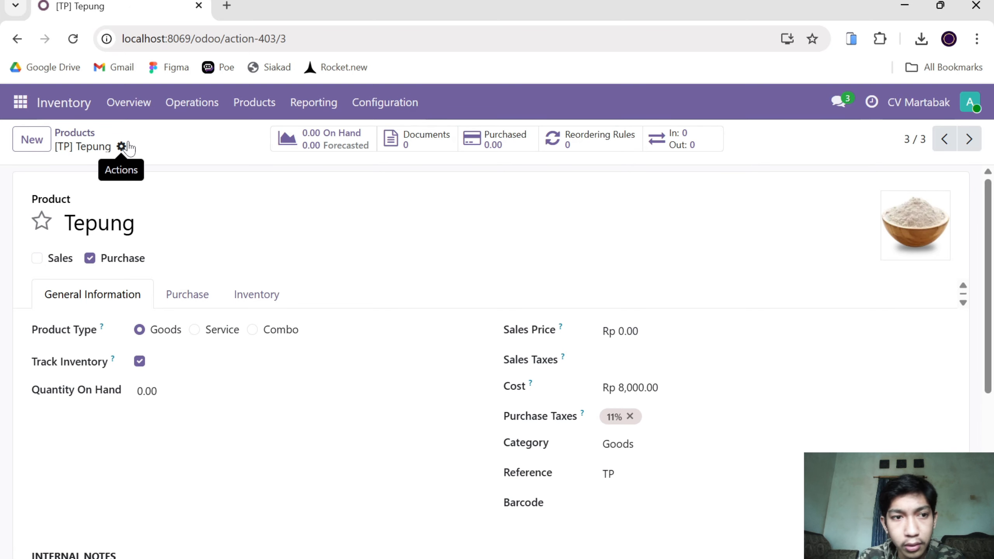
{"action": "left_click", "coordinate": [81, 134]}
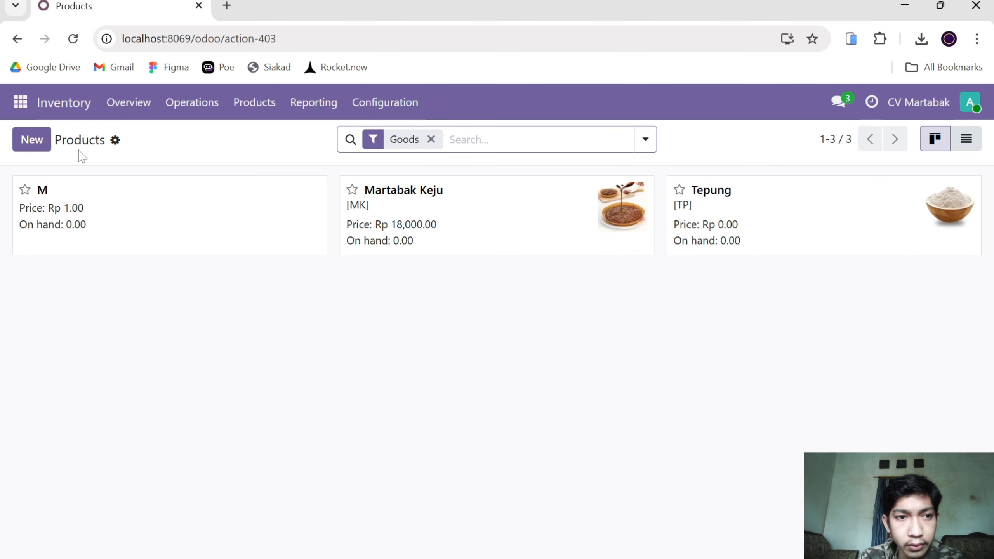
Create a new product named Keju.
{"action": "left_click", "coordinate": [33, 141]}
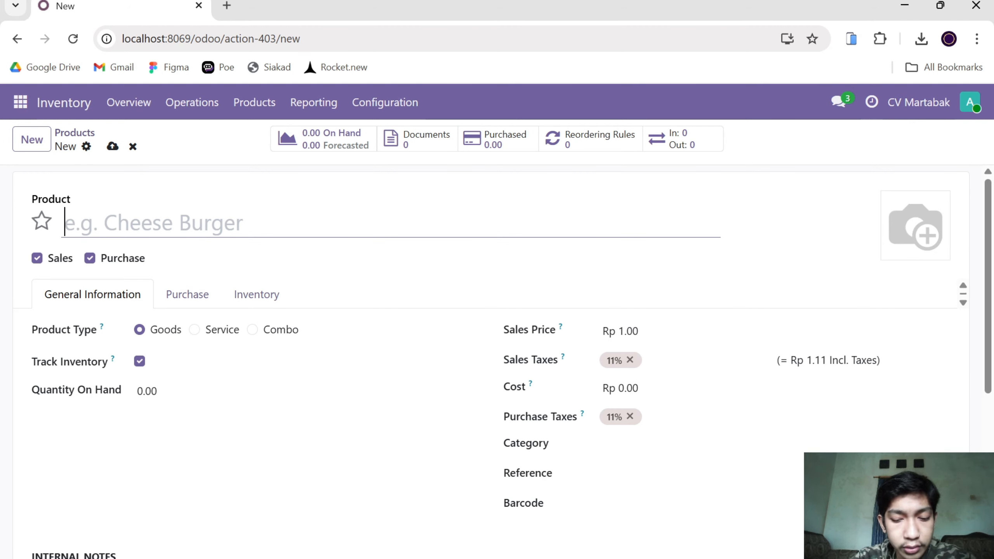
{"action": "type", "text": "kRJU"}
{"action": "key", "text": "BackSpace"}
{"action": "key", "text": "BackSpace"}
{"action": "key", "text": "BackSpace"}
{"action": "key", "text": "BackSpace"}
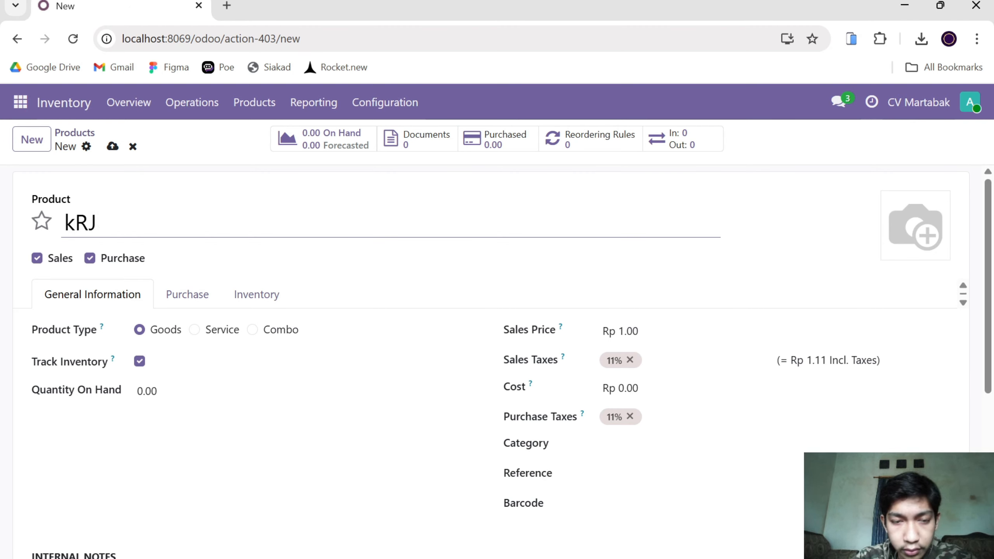
{"action": "type", "text": "Leju"}
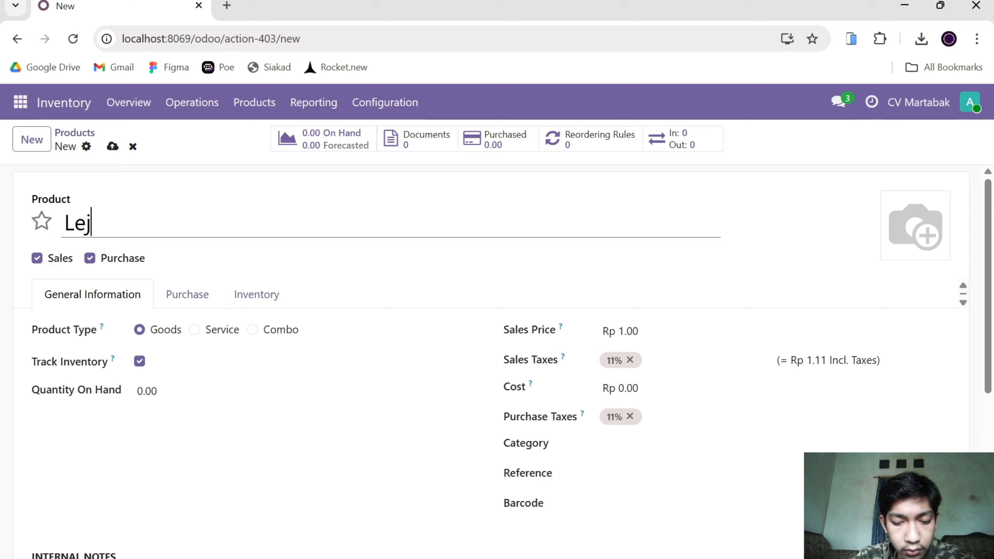
{"action": "key", "text": "BackSpace"}
{"action": "key", "text": "BackSpace"}
{"action": "key", "text": "BackSpace"}
{"action": "key", "text": "BackSpace"}
{"action": "type", "text": "K"}
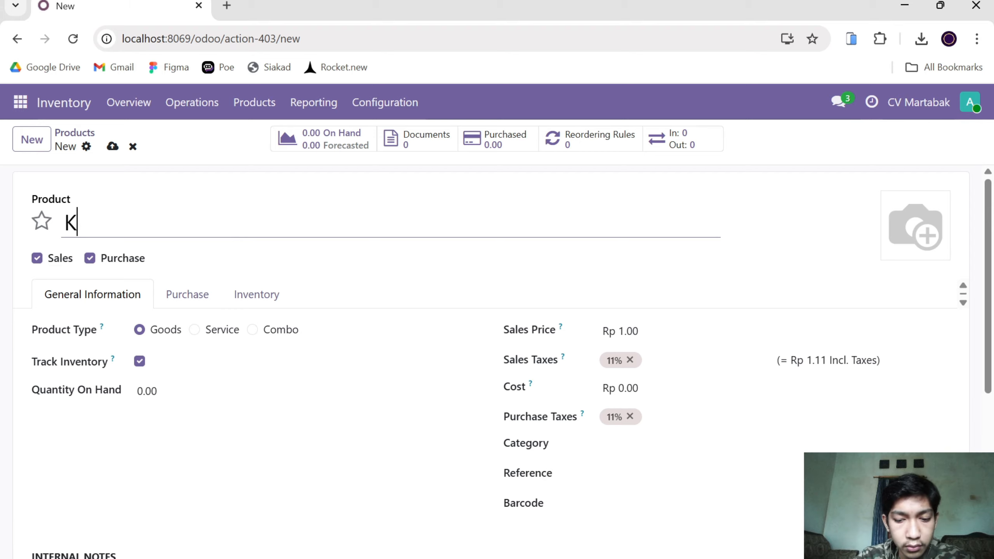
{"action": "type", "text": "eju"}
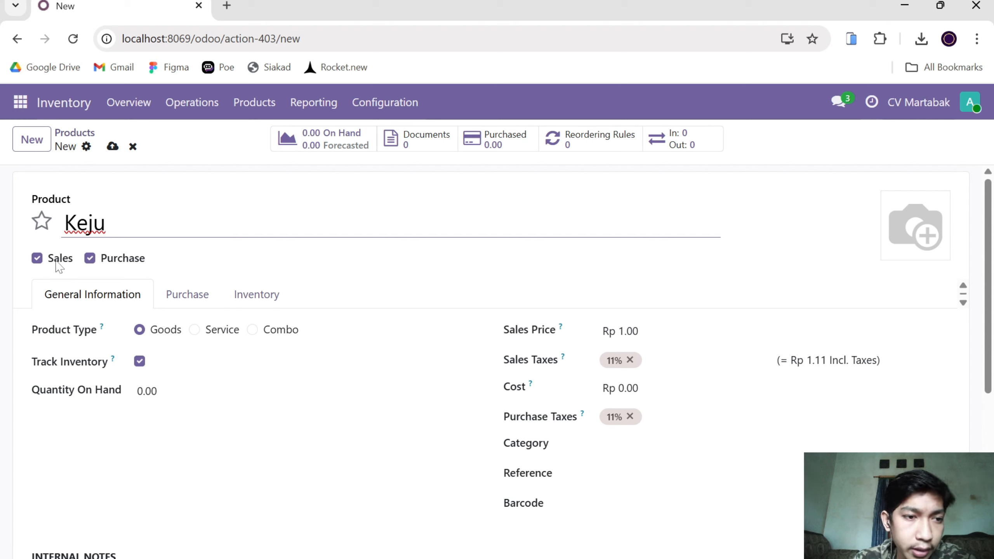
Make Keju a purchase-only product with a sales price of Rp 0.00 and no sales tax.
{"action": "left_click", "coordinate": [38, 259]}
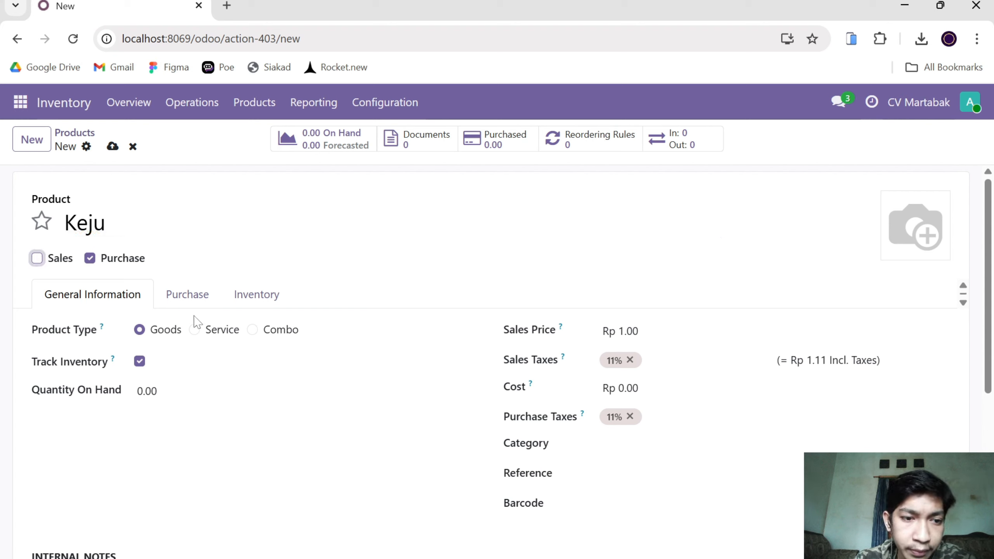
{"action": "left_click", "coordinate": [635, 332]}
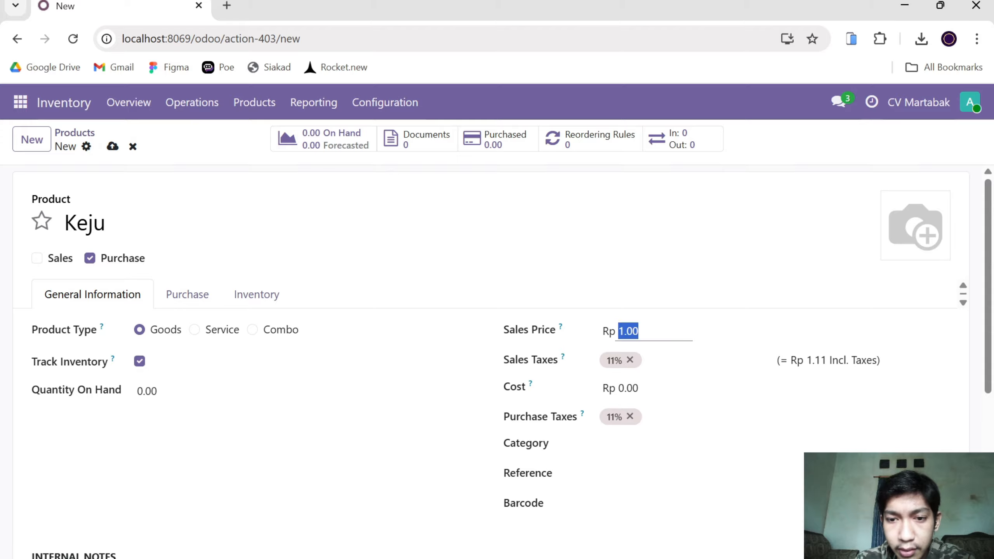
{"action": "type", "text": "0.00"}
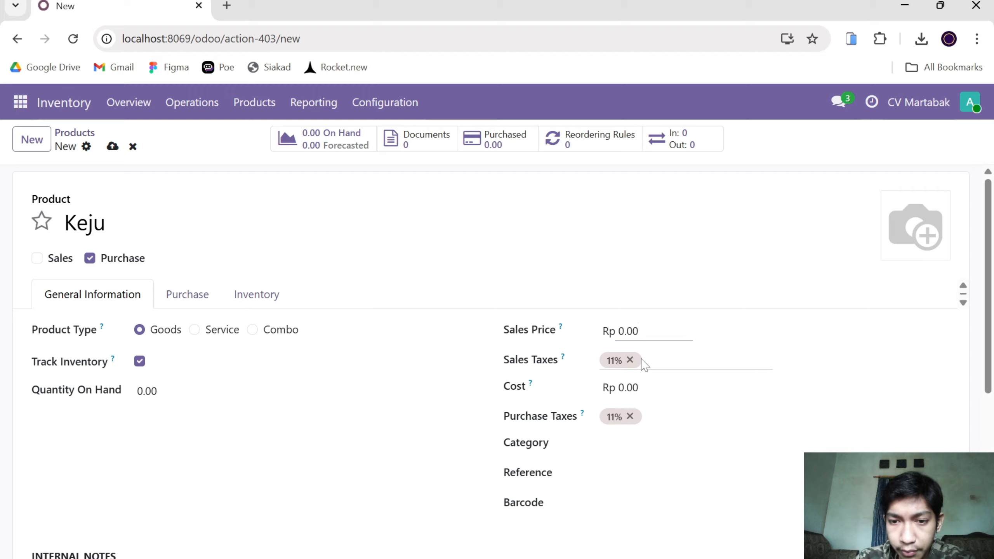
{"action": "left_click", "coordinate": [630, 361]}
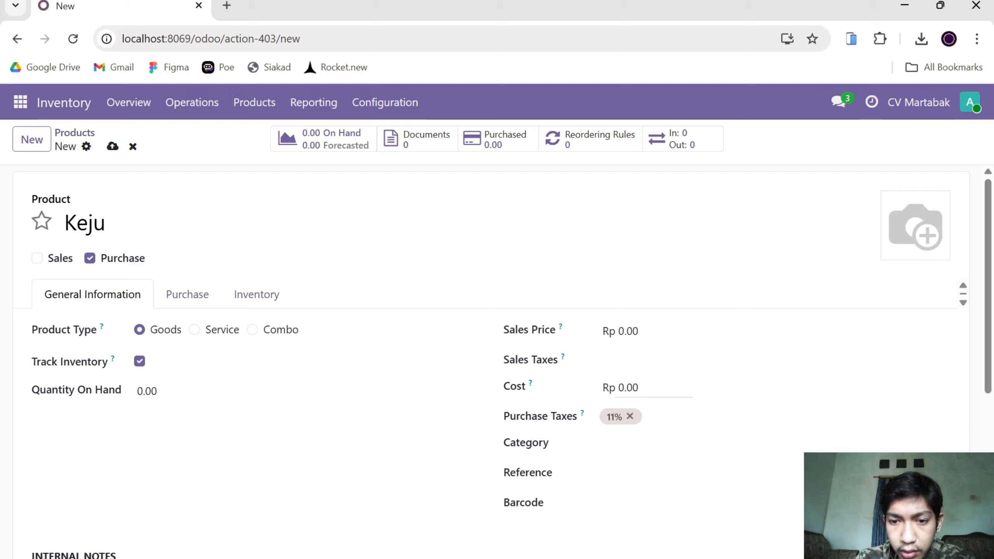
Set Keju's cost to Rp 15,000.
{"action": "left_click", "coordinate": [628, 388]}
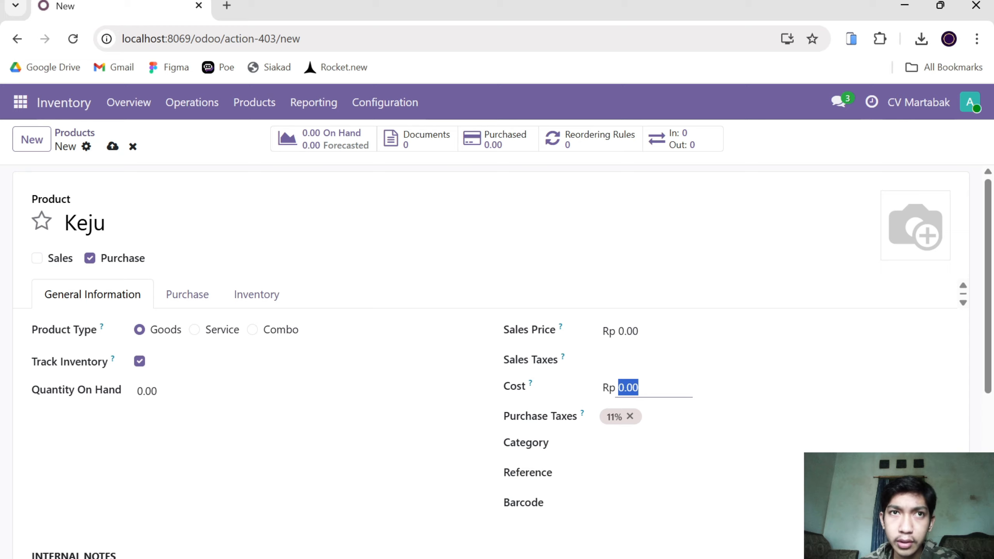
{"action": "type", "text": "1"}
{"action": "type", "text": "40"}
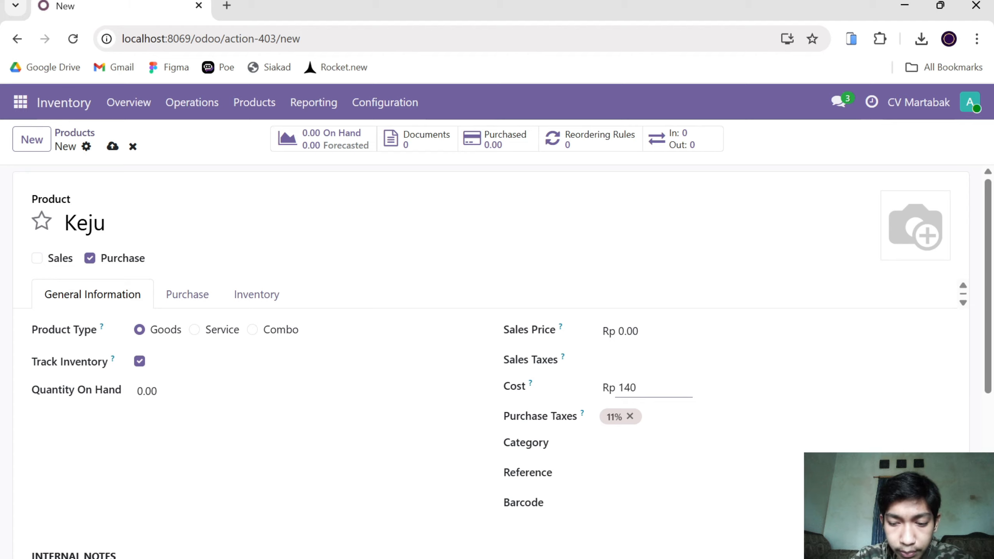
{"action": "key", "text": "BackSpace"}
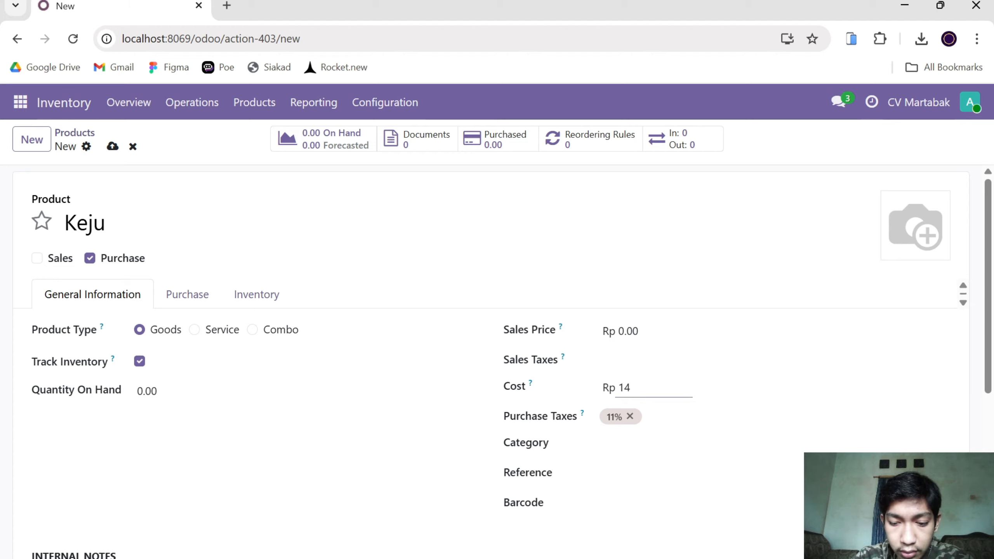
{"action": "key", "text": "BackSpace"}
{"action": "type", "text": "5,00"}
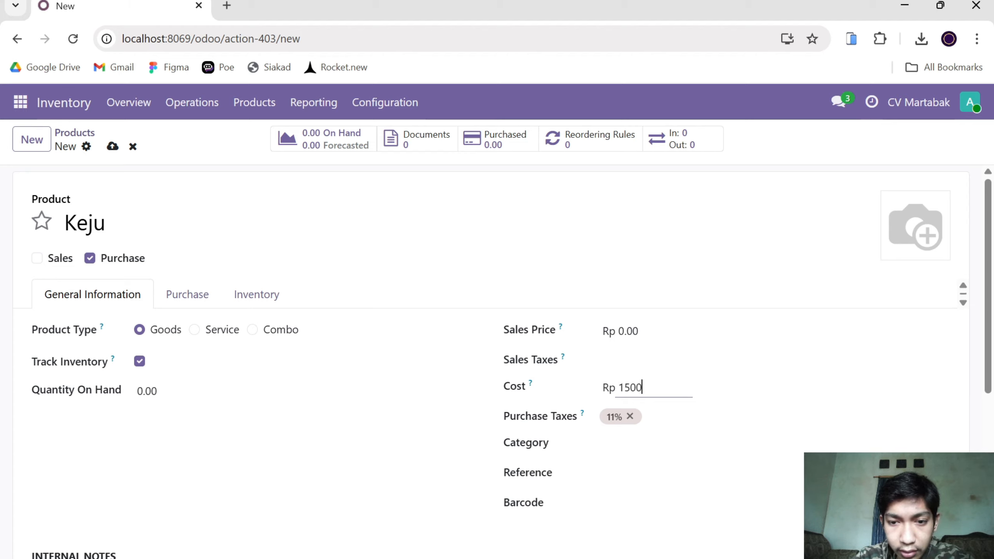
{"action": "type", "text": "0"}
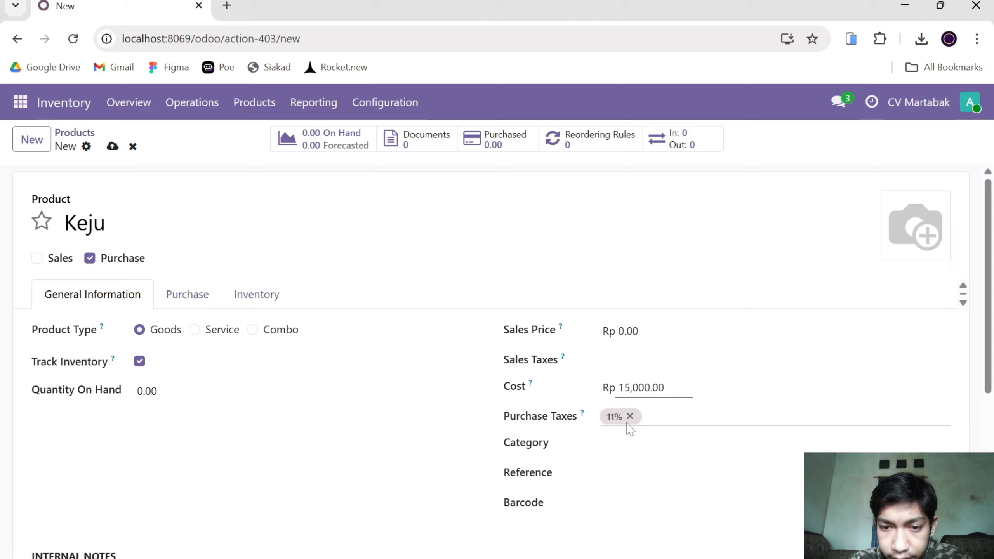
Assign Keju to the Goods category and enter KJ as its internal reference.
{"action": "left_click", "coordinate": [589, 445]}
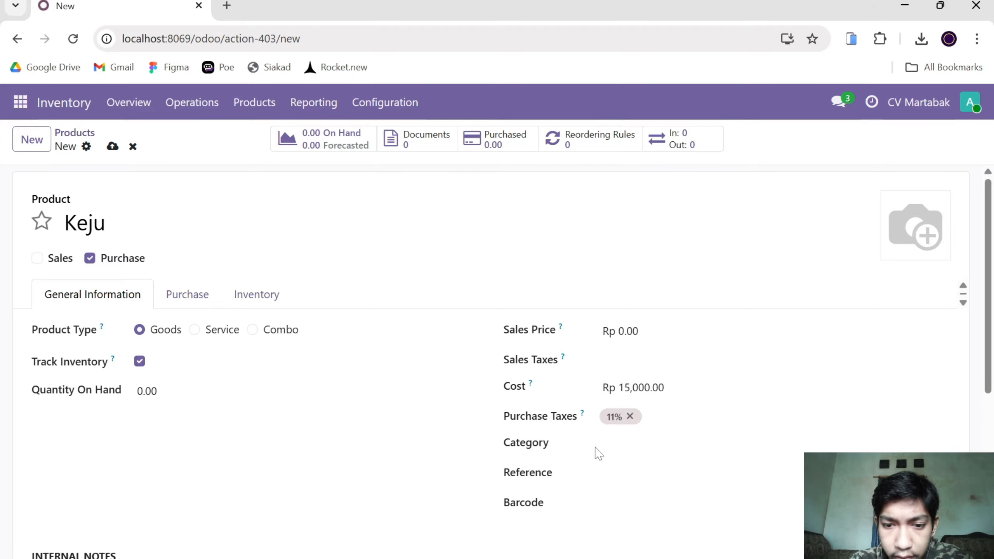
{"action": "left_click", "coordinate": [637, 458]}
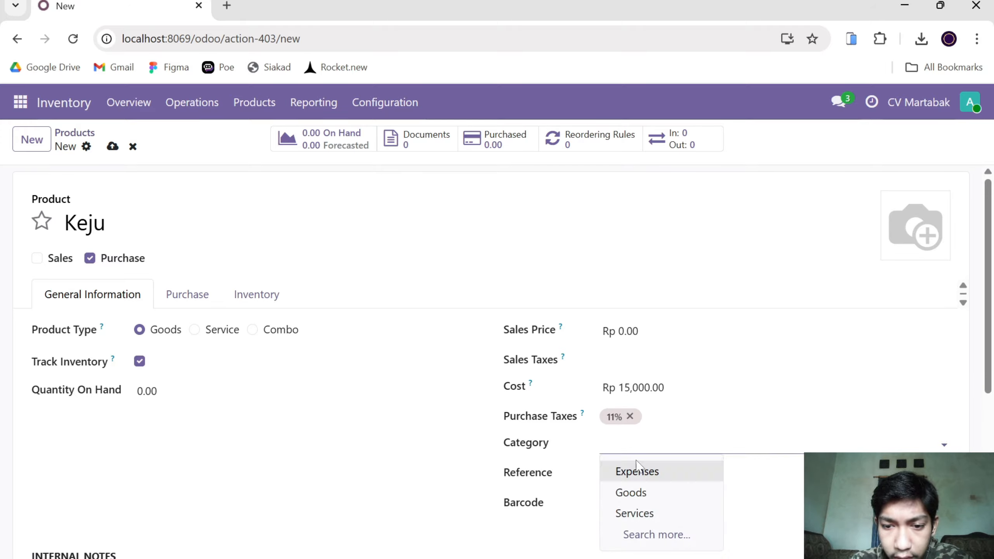
{"action": "left_click", "coordinate": [622, 494]}
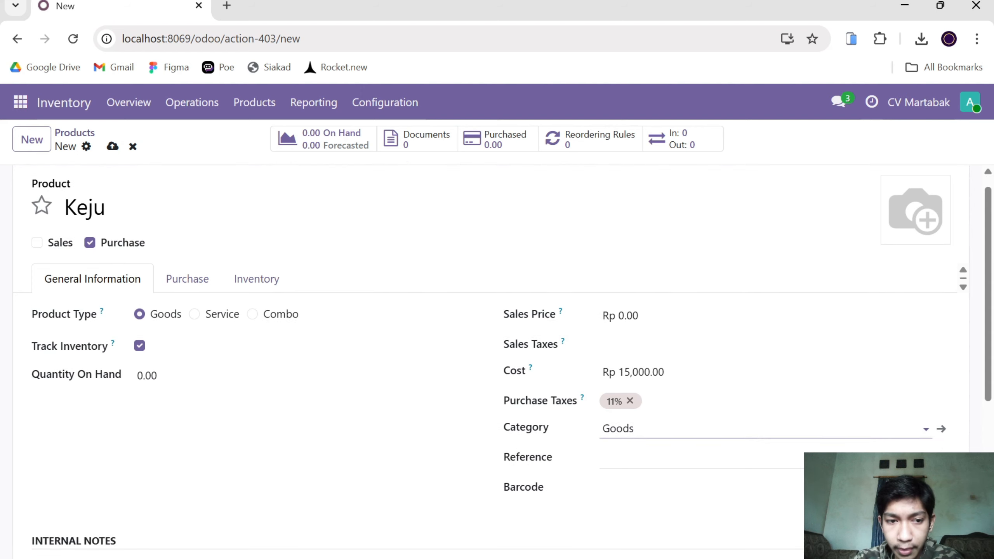
{"action": "left_click", "coordinate": [623, 458]}
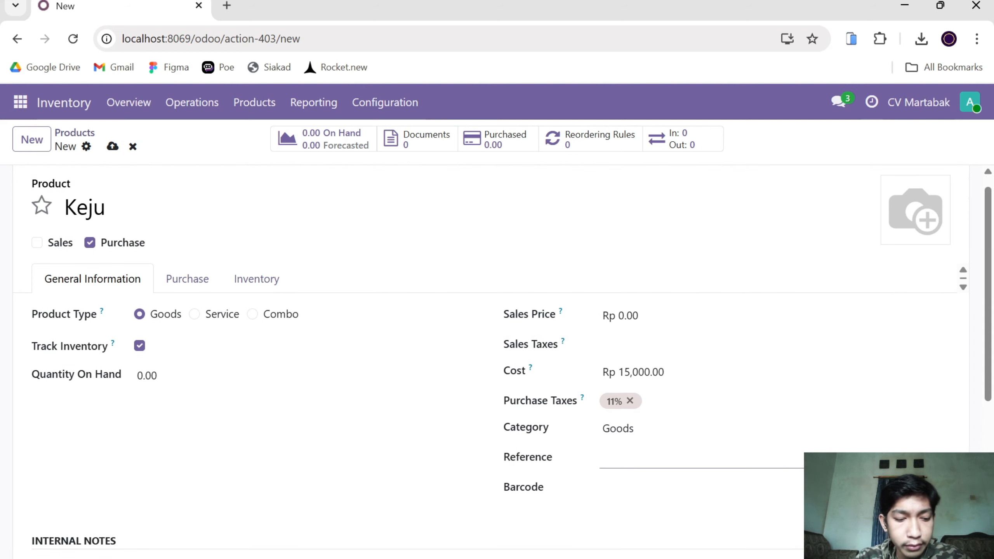
{"action": "type", "text": "KJ"}
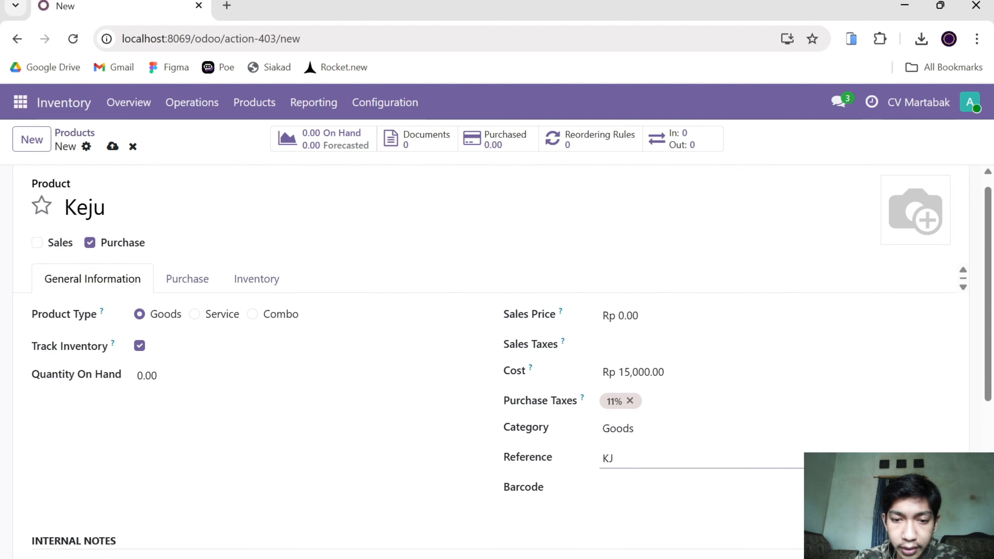
Save the new Keju product and go back to the product list.
{"action": "scroll", "coordinate": [493, 439], "scroll_direction": "down", "scroll_amount": 1}
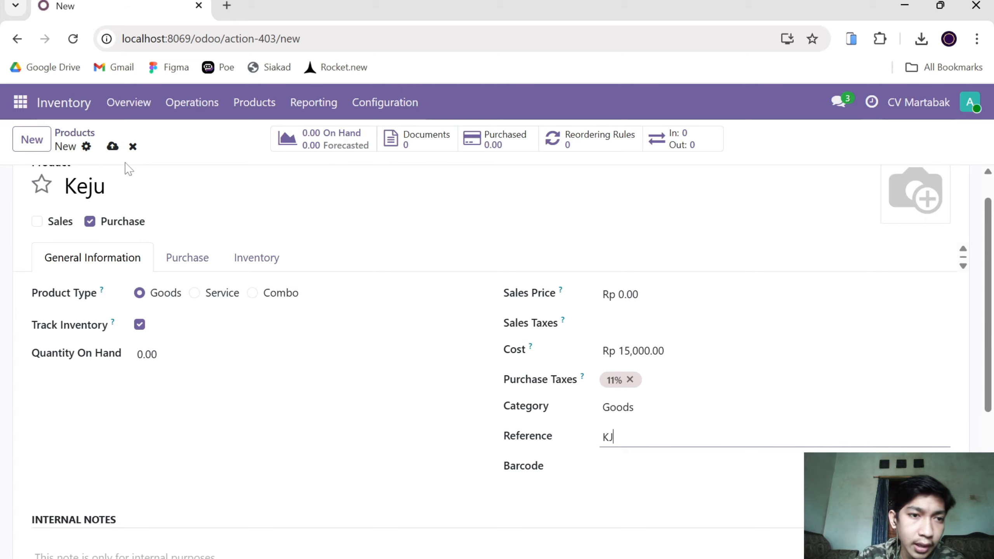
{"action": "left_click", "coordinate": [112, 146]}
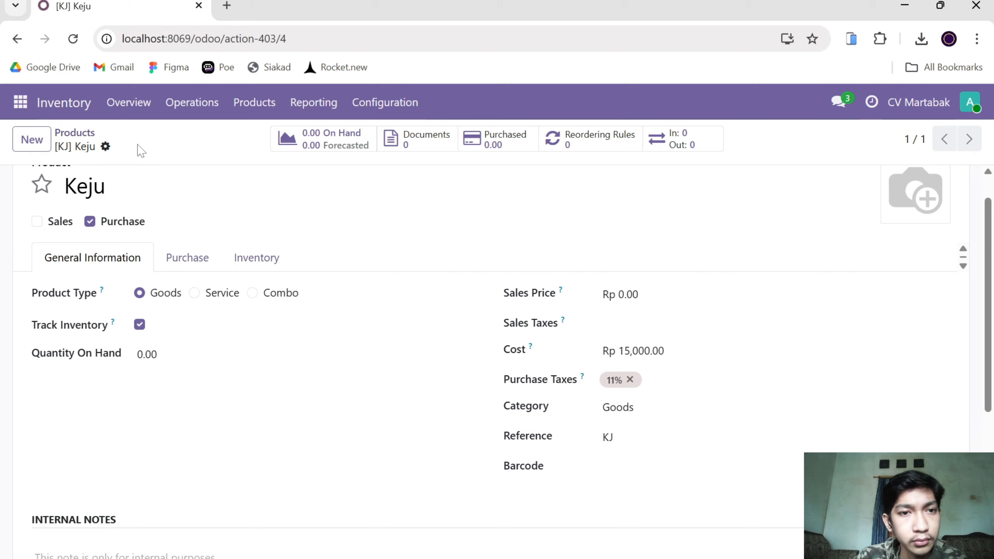
{"action": "left_click", "coordinate": [74, 133]}
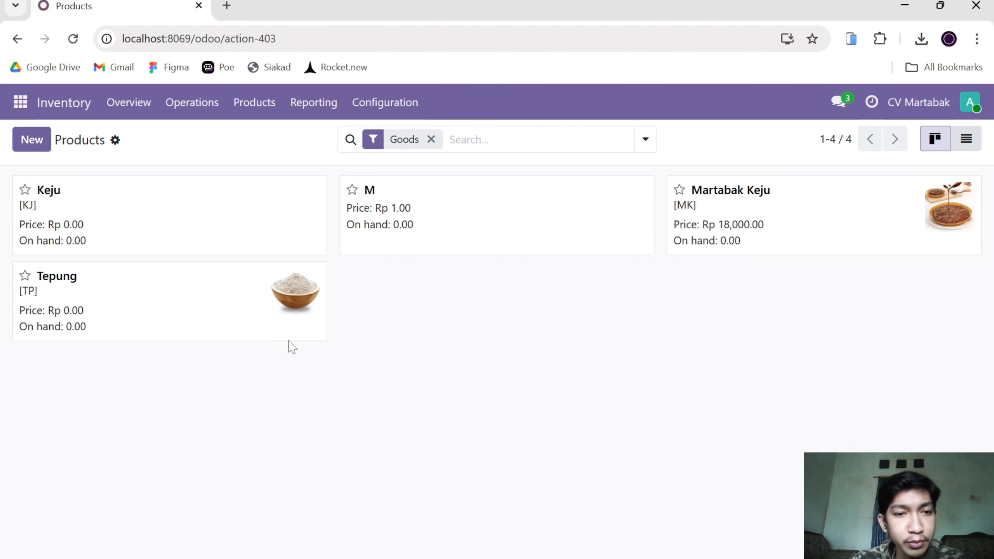
Reopen the Keju product and upload the image pngwing.com (9) from Downloads as its picture.
{"action": "left_click", "coordinate": [268, 248]}
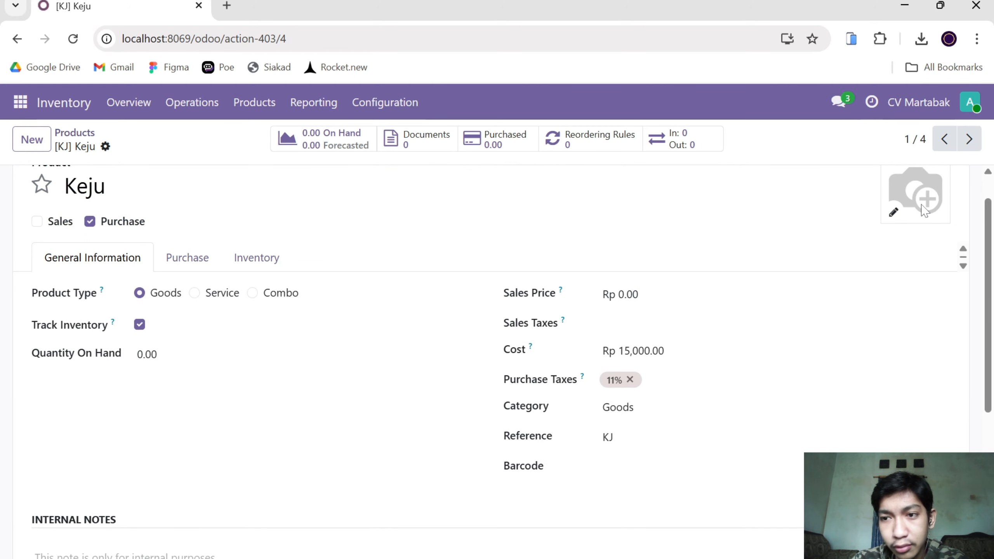
{"action": "left_click", "coordinate": [894, 212]}
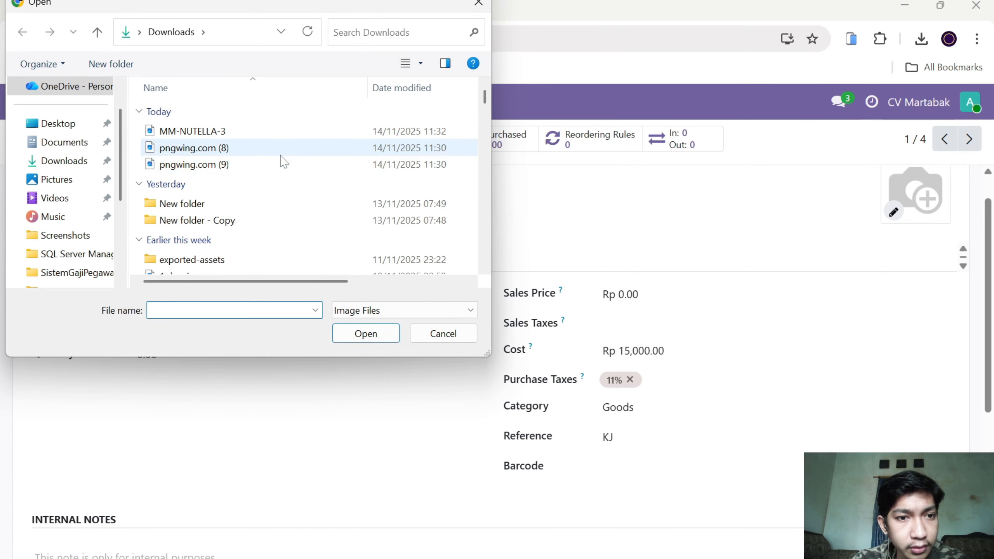
{"action": "left_click", "coordinate": [281, 168]}
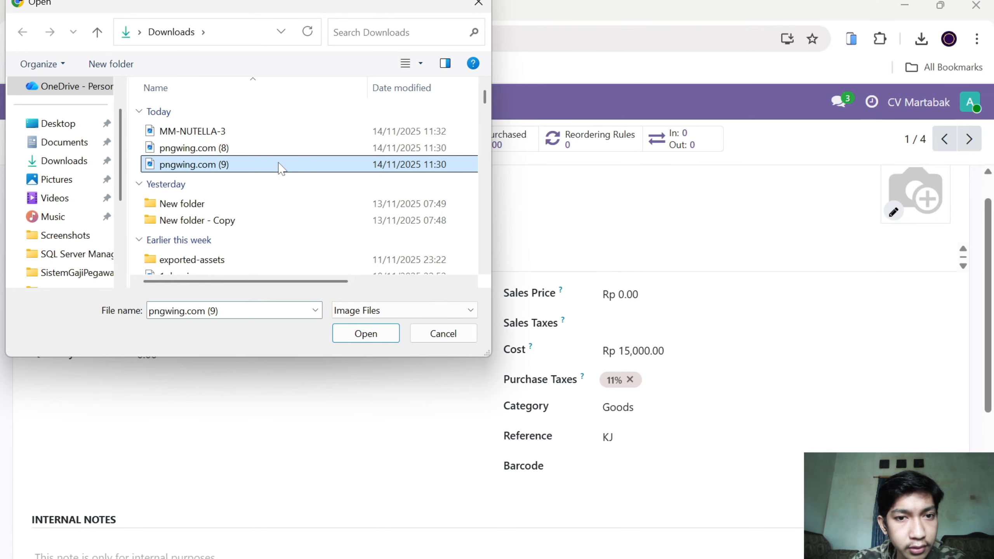
{"action": "left_click", "coordinate": [372, 337]}
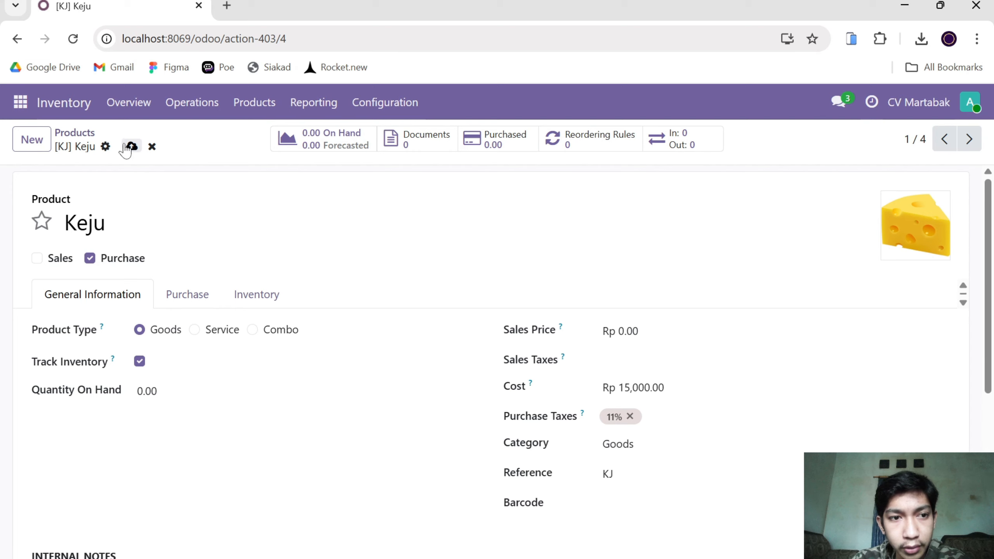
Save Keju with its new picture and return to the product list.
{"action": "left_click", "coordinate": [132, 146]}
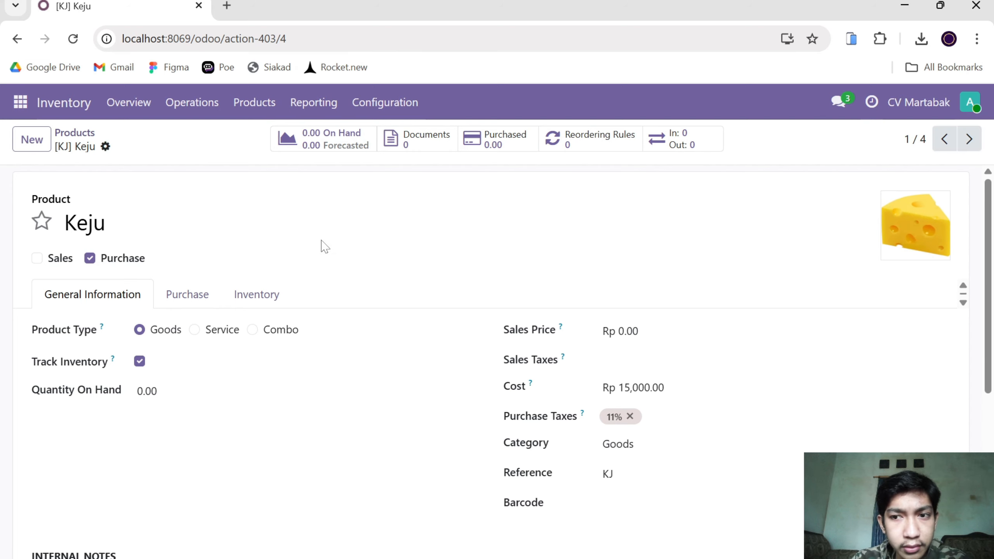
{"action": "scroll", "coordinate": [321, 247], "scroll_direction": "down", "scroll_amount": 1}
{"action": "scroll", "coordinate": [320, 247], "scroll_direction": "up", "scroll_amount": 1}
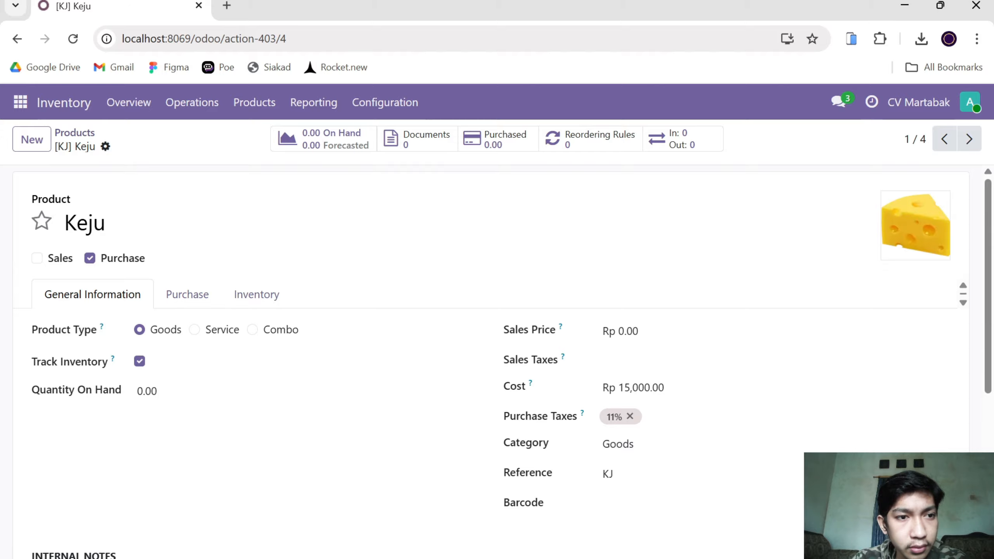
{"action": "left_click", "coordinate": [63, 135]}
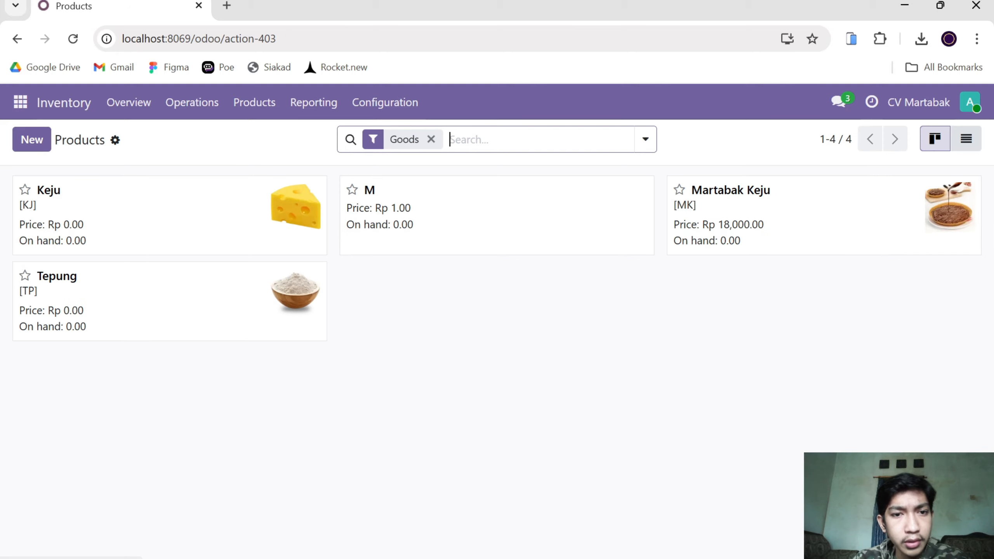